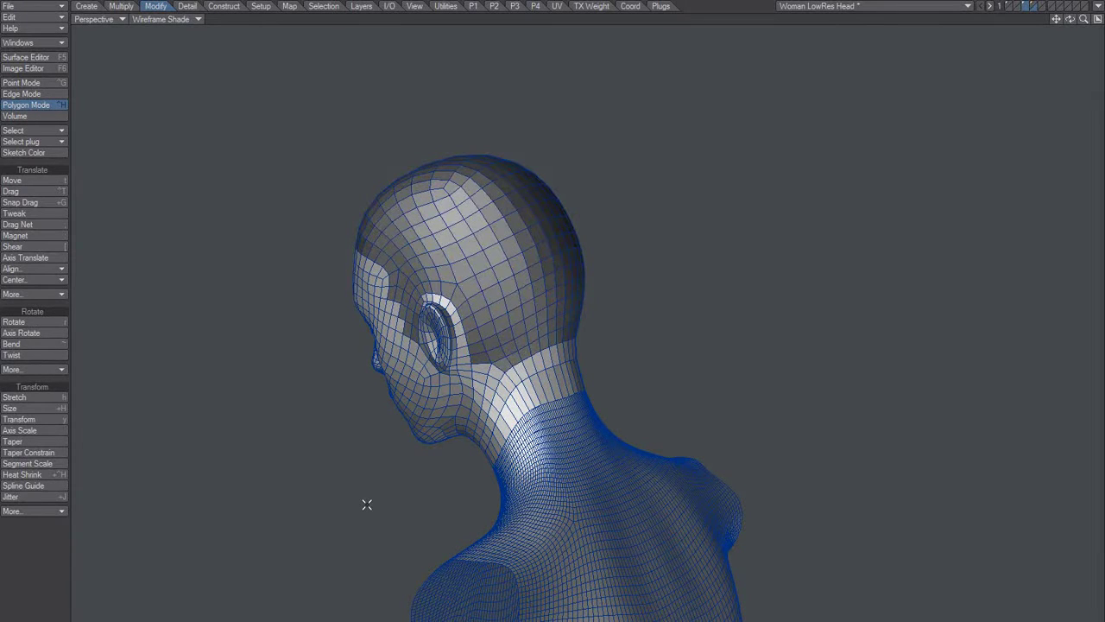
# Show the head's polygon statistics: 14,872 faces, 40 with more than four vertices
pyautogui.press('u')
pyautogui.press('q')
pyautogui.click(453, 179)
# Subdivide the Surf: Default 2 scalp polygons three times with Metaform
pyautogui.press('w')
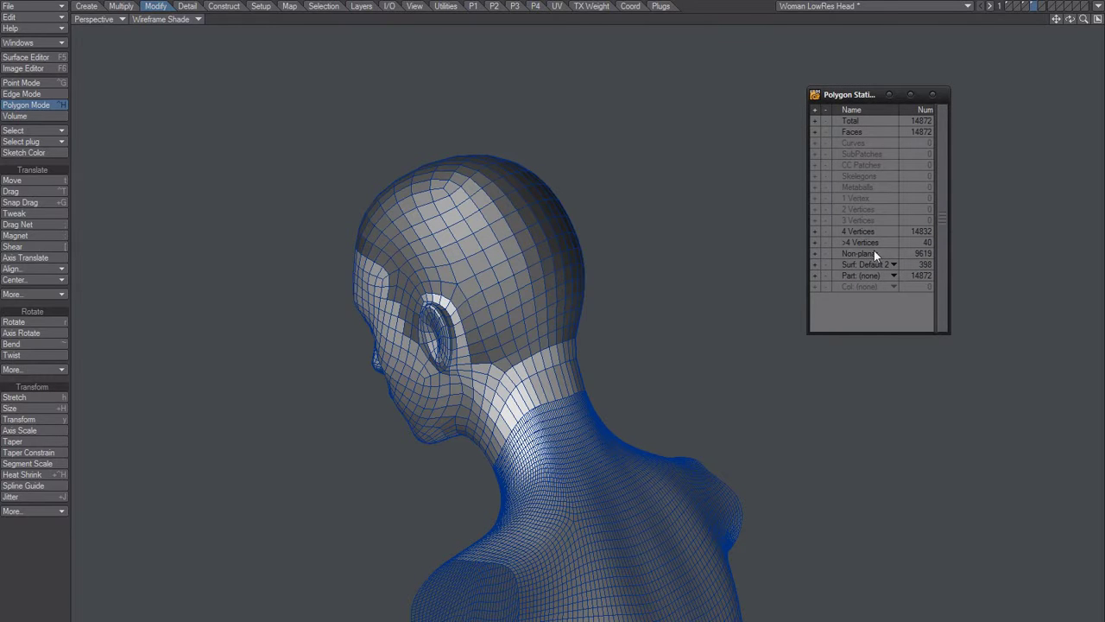
pyautogui.click(814, 264)
pyautogui.hotkey('shift', 'd')
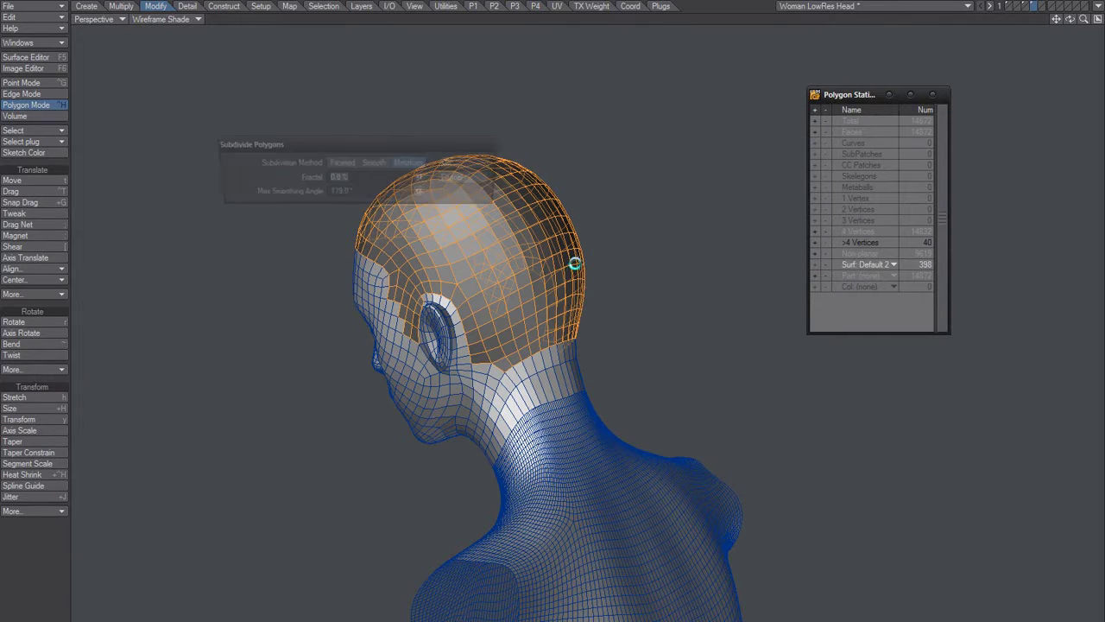
pyautogui.click(471, 163)
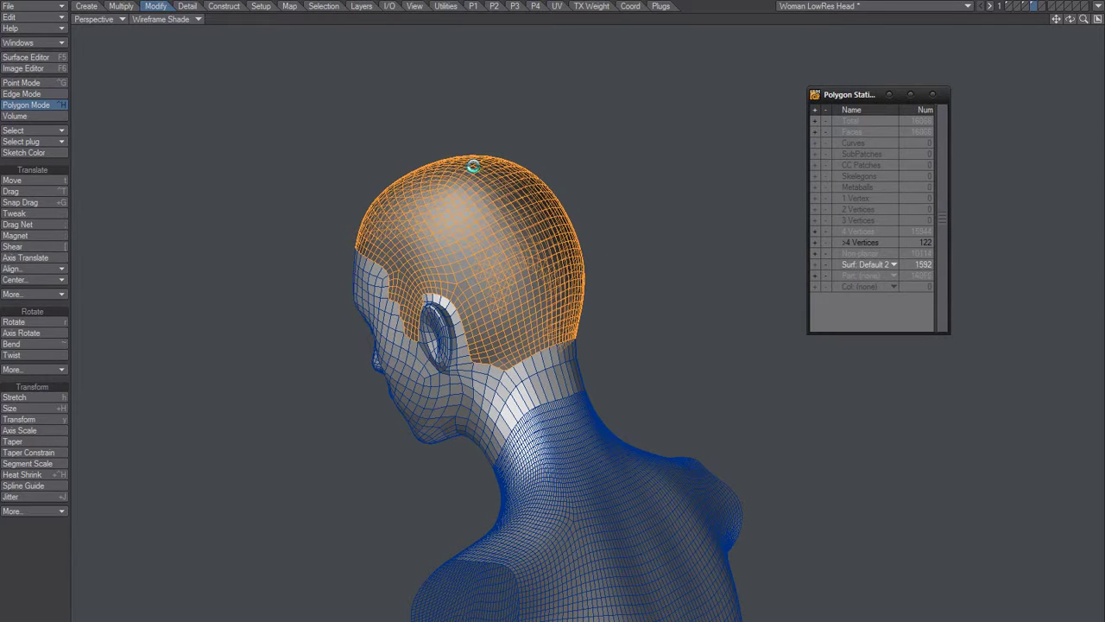
pyautogui.hotkey('shift', 'd')
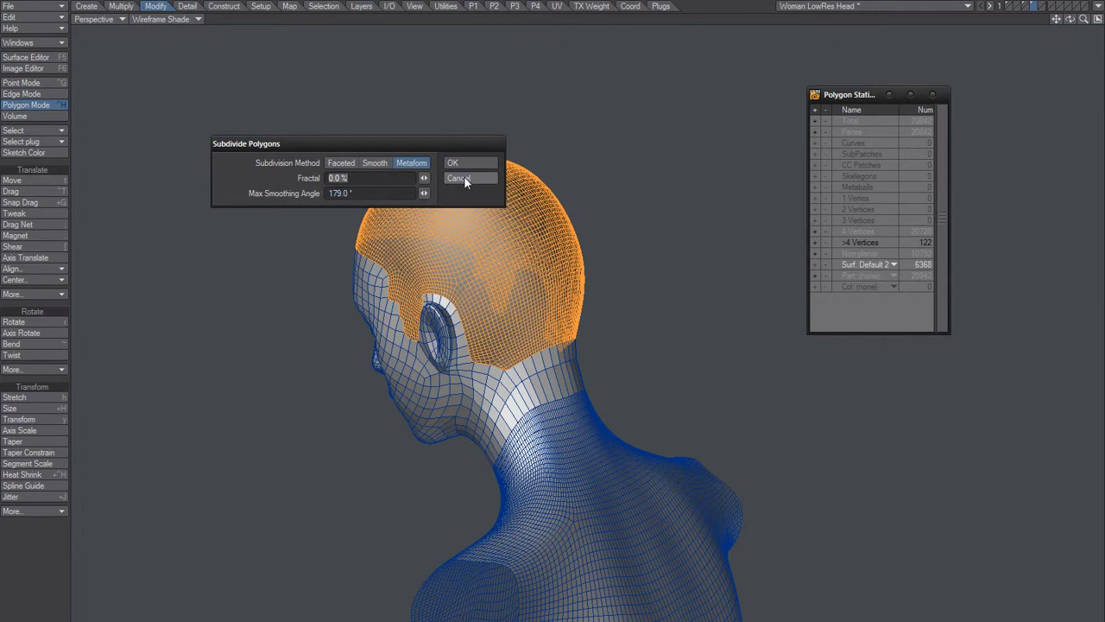
pyautogui.click(465, 162)
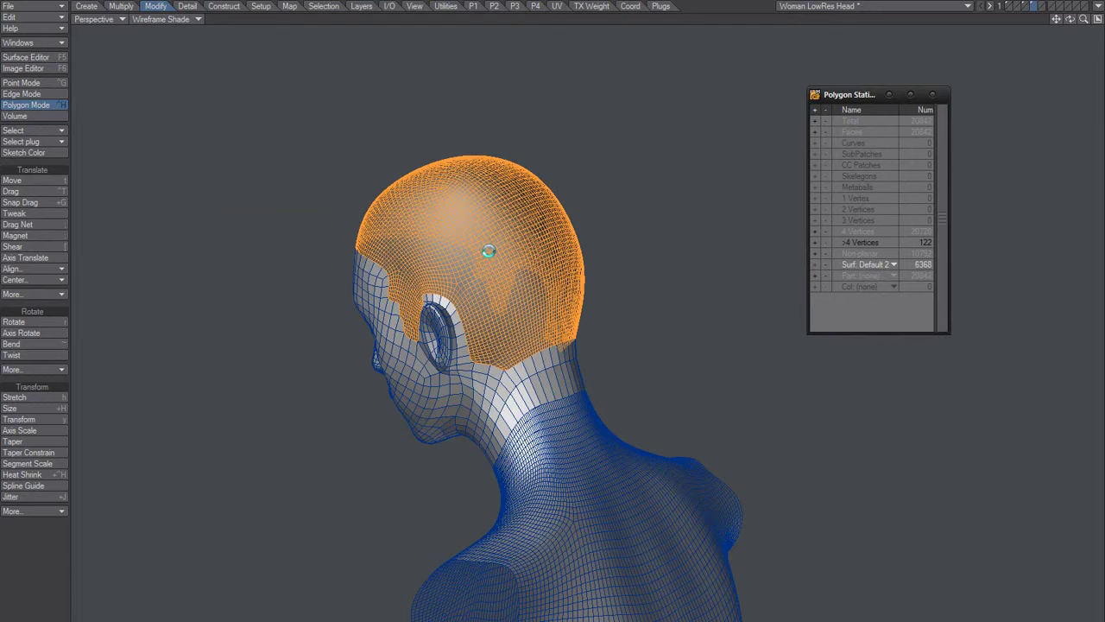
pyautogui.hotkey('shift', 'd')
pyautogui.press('Return')
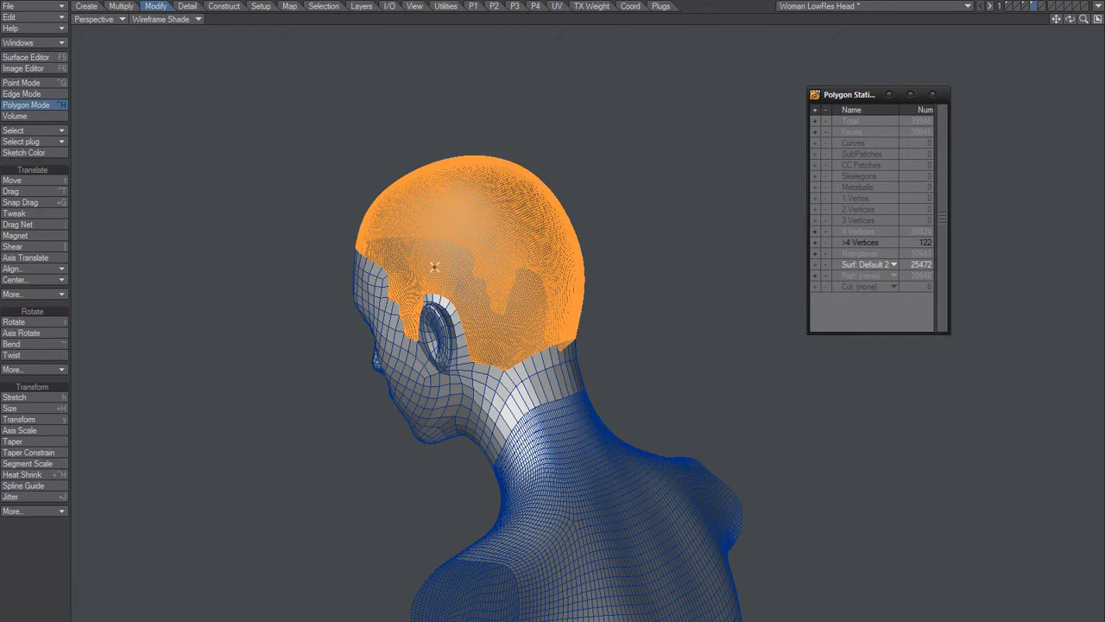
# Clear the selection and centre the denser head in the view
pyautogui.press('/')
pyautogui.scroll(2, 582, 242)
pyautogui.scroll(2, 565, 259)
pyautogui.scroll(1, 577, 275)
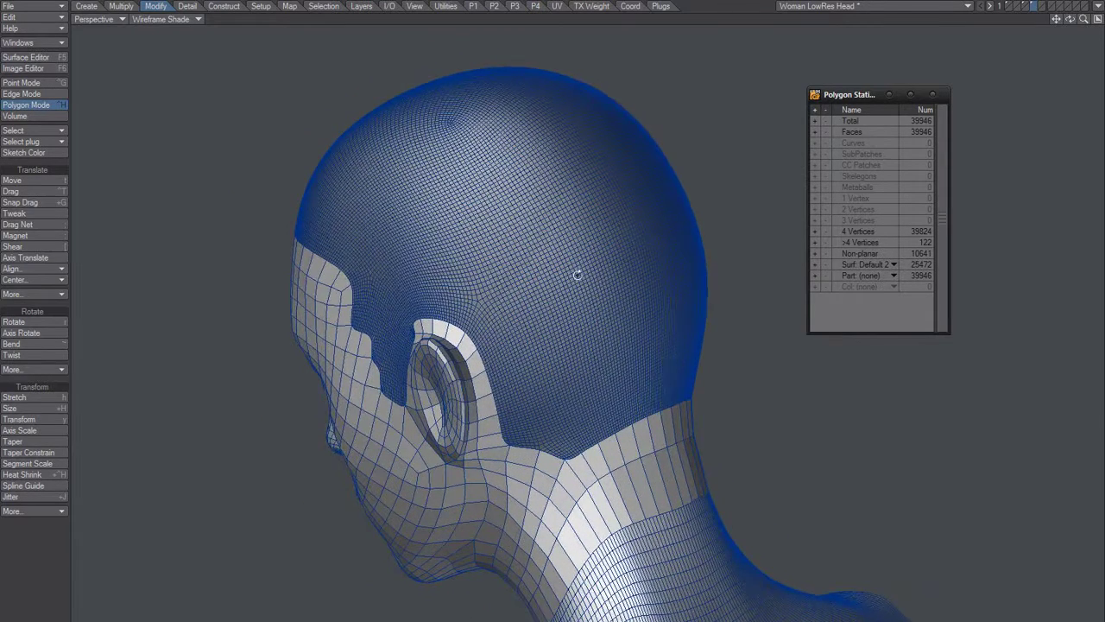
pyautogui.moveTo(576, 274); pyautogui.dragTo(503, 204, button='middle')
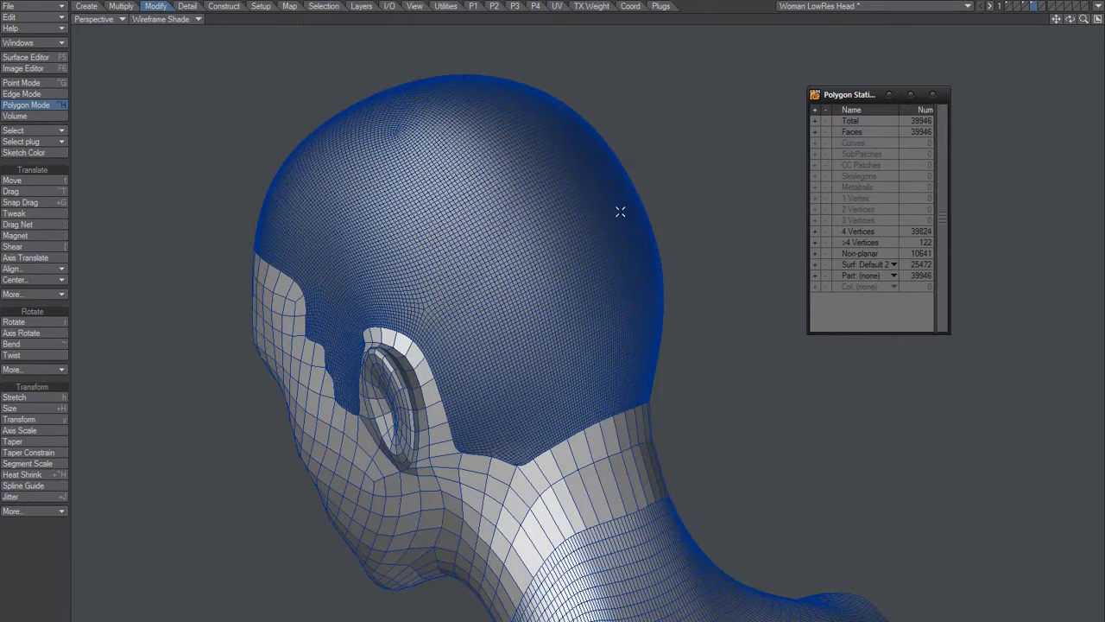
# On the low-res head layer, jitter the Default 2 scalp polygons with an 80 mm range
pyautogui.click(1030, 7)
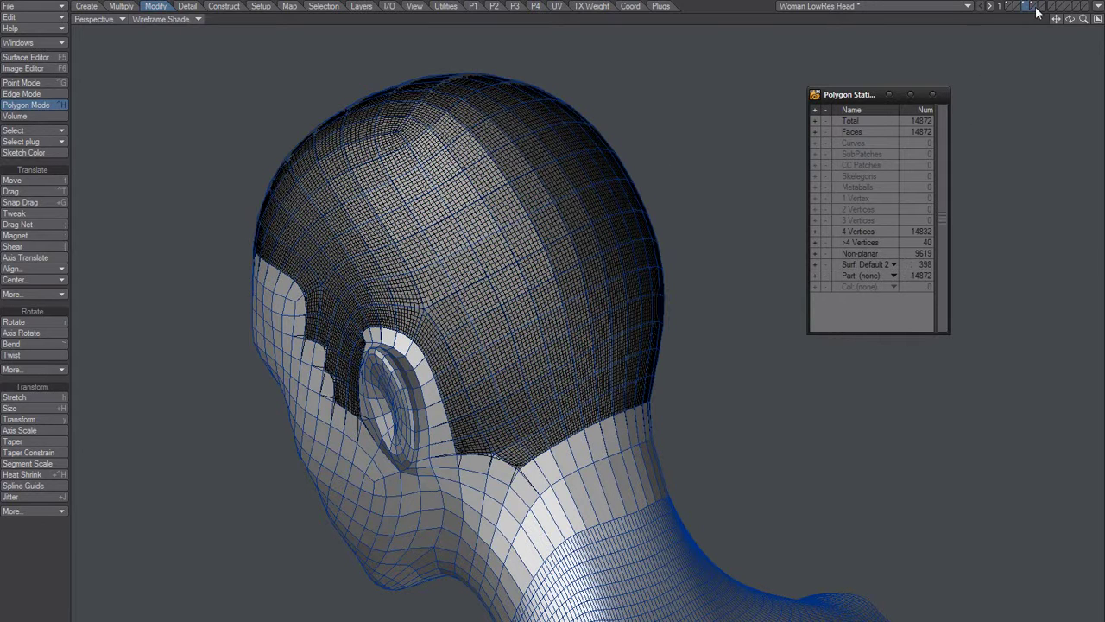
pyautogui.click(815, 265)
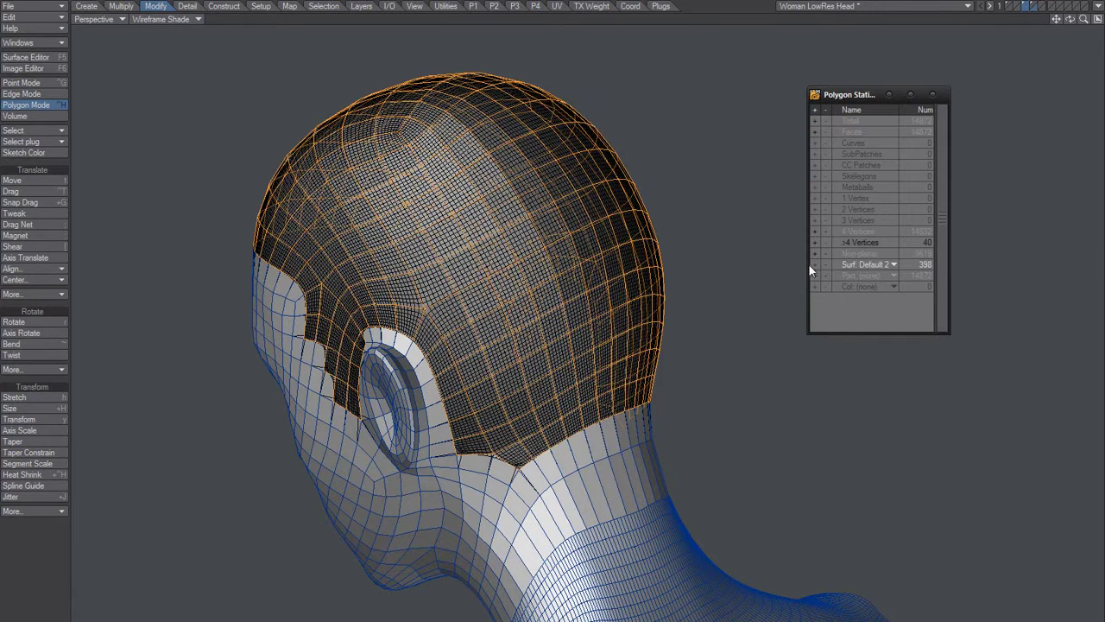
pyautogui.hotkey('shift', 'j')
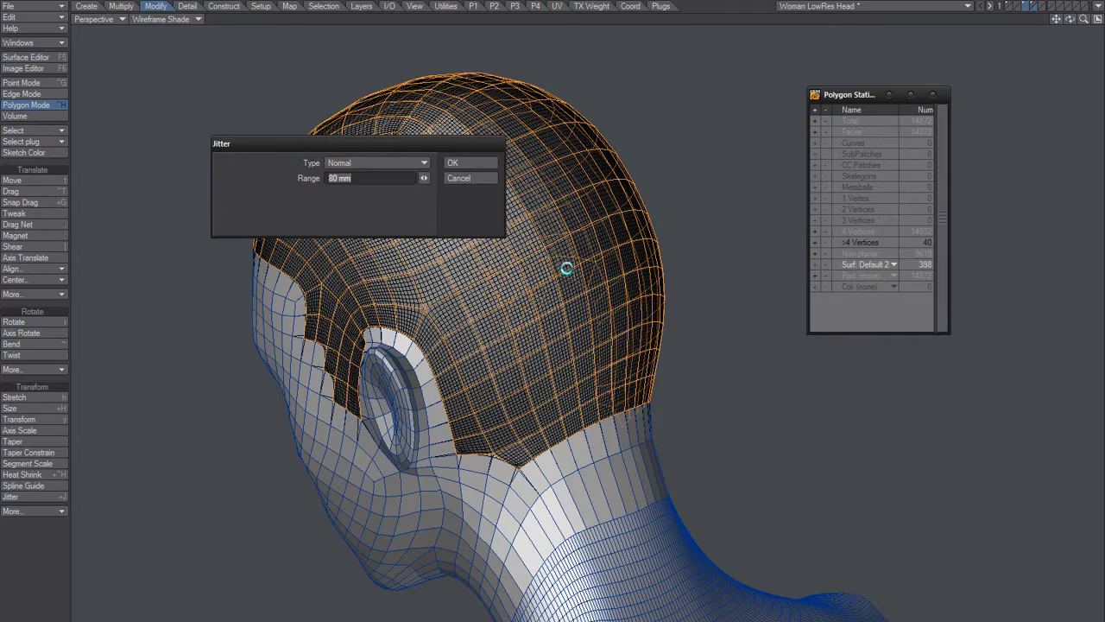
pyautogui.click(466, 163)
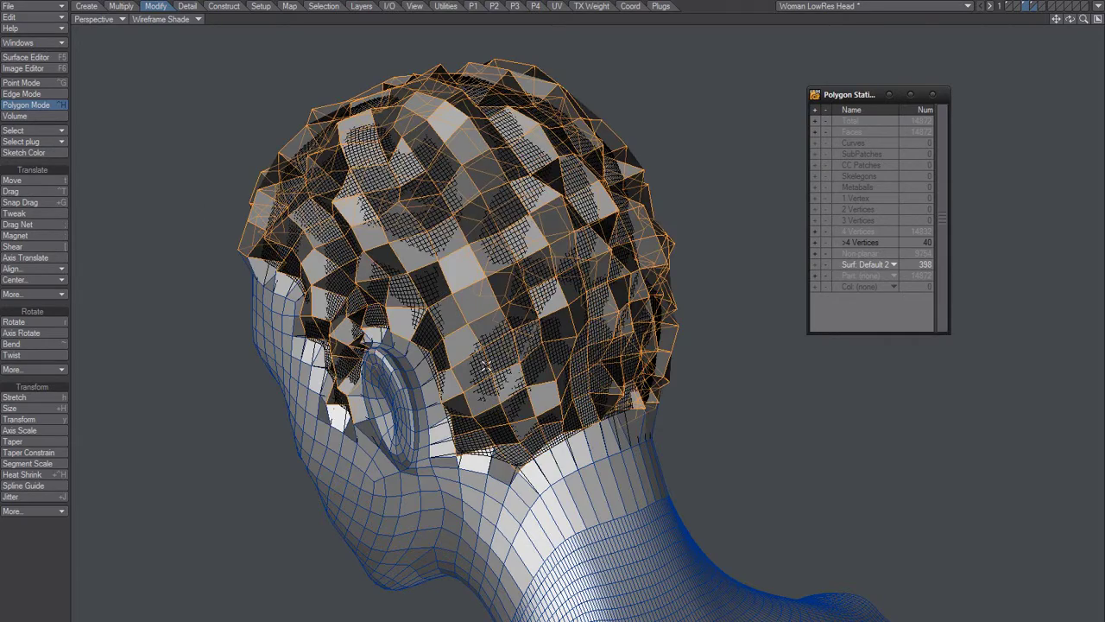
pyautogui.moveTo(486, 366)
pyautogui.keyDown('alt'); pyautogui.mouseDown()
pyautogui.moveTo(648, 365)
pyautogui.moveTo(528, 370)
pyautogui.mouseUp(); pyautogui.keyUp('alt')
# Undo that jitter and reapply it with a 200 mm range
pyautogui.press('u')
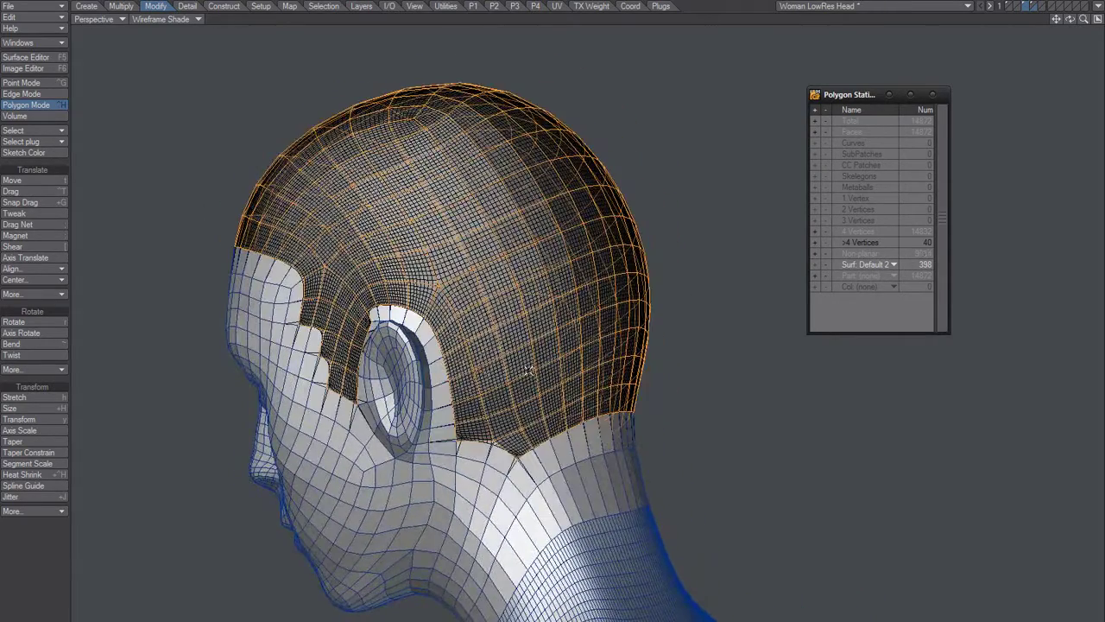
pyautogui.hotkey('shift', 'j')
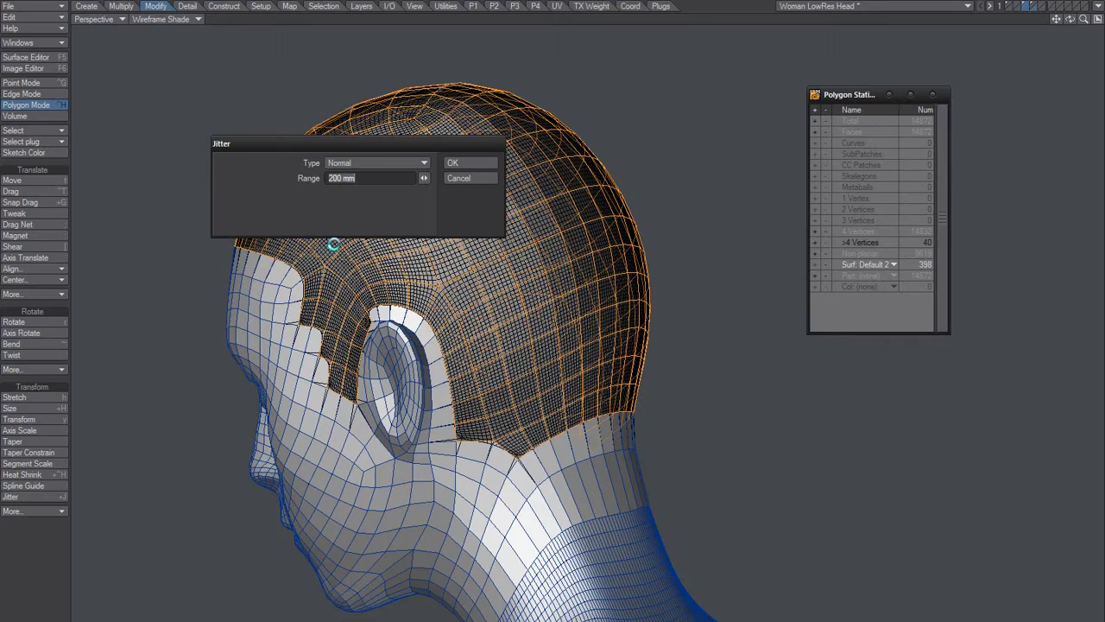
pyautogui.click(473, 164)
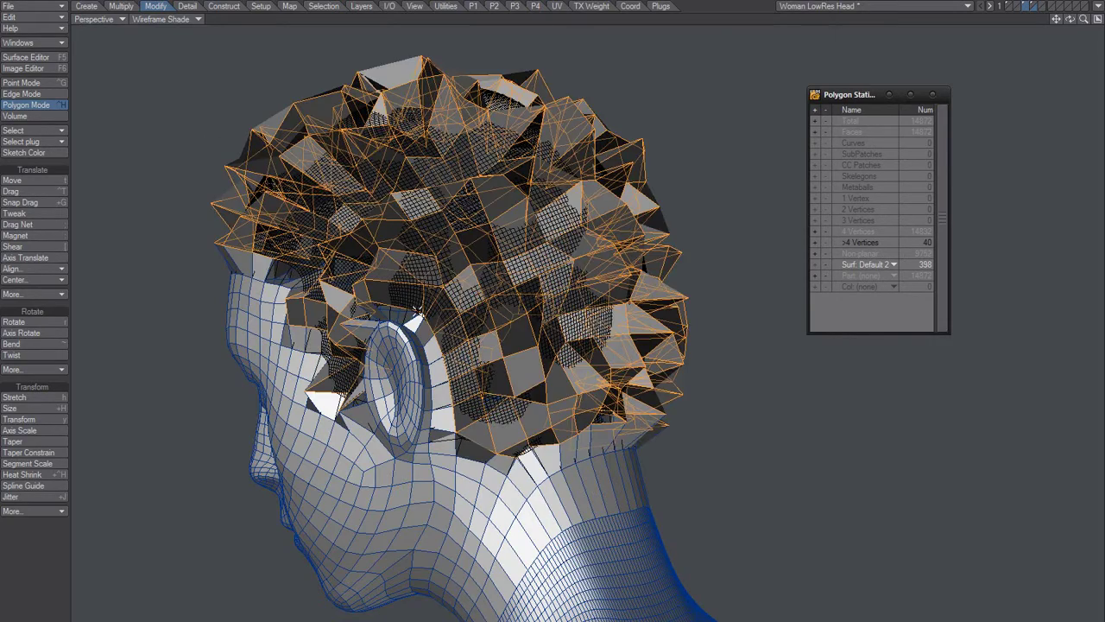
pyautogui.keyDown('alt'); pyautogui.moveTo(417, 314); pyautogui.dragTo(440, 338); pyautogui.keyUp('alt')
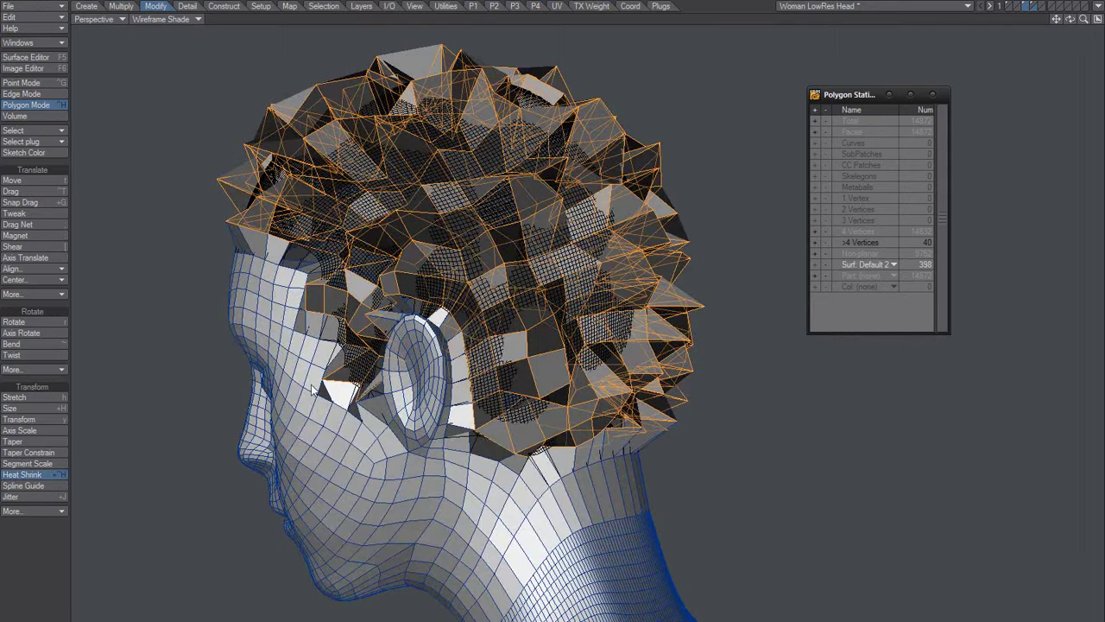
# Heat-shrink the jittered scalp at 100 % and inspect it from the back and sides
pyautogui.press('n')
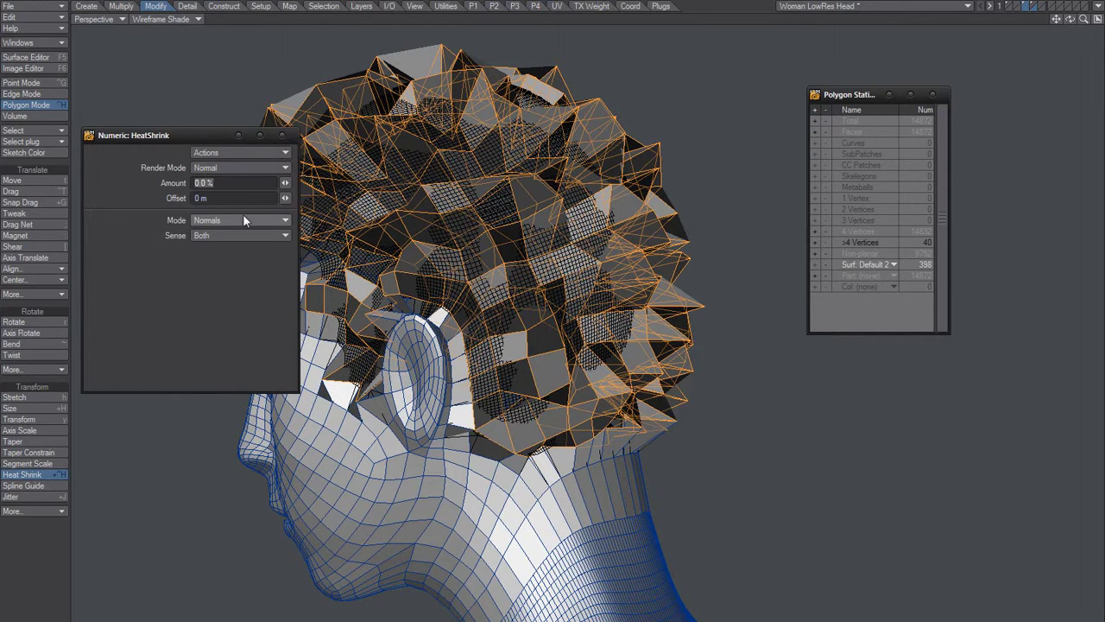
pyautogui.write('99')
pyautogui.press('Tab')
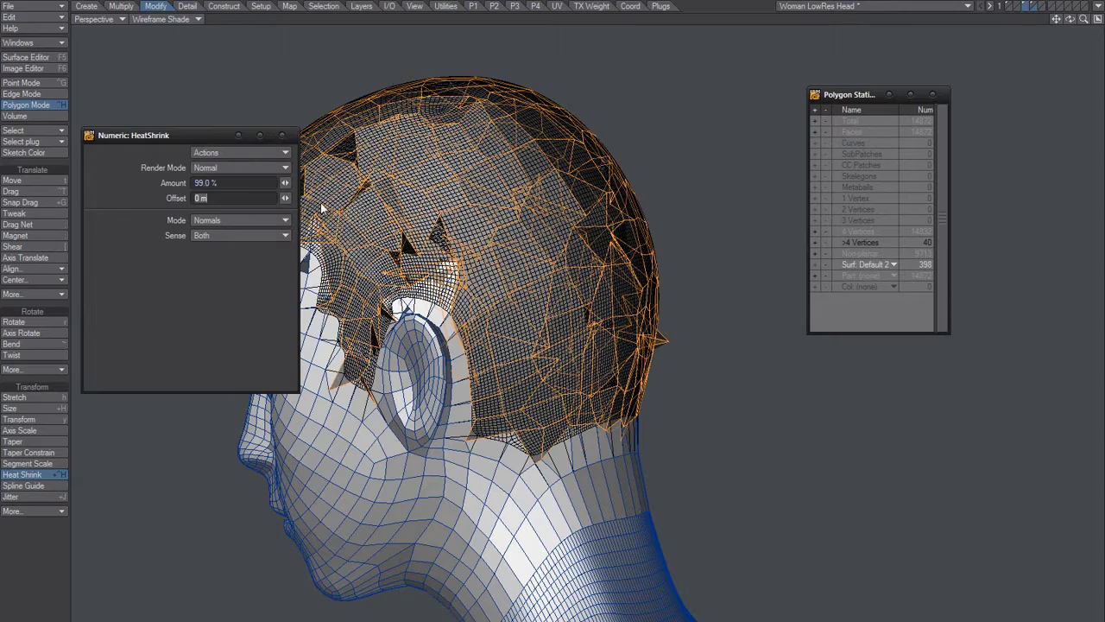
pyautogui.moveTo(285, 186); pyautogui.dragTo(543, 195)
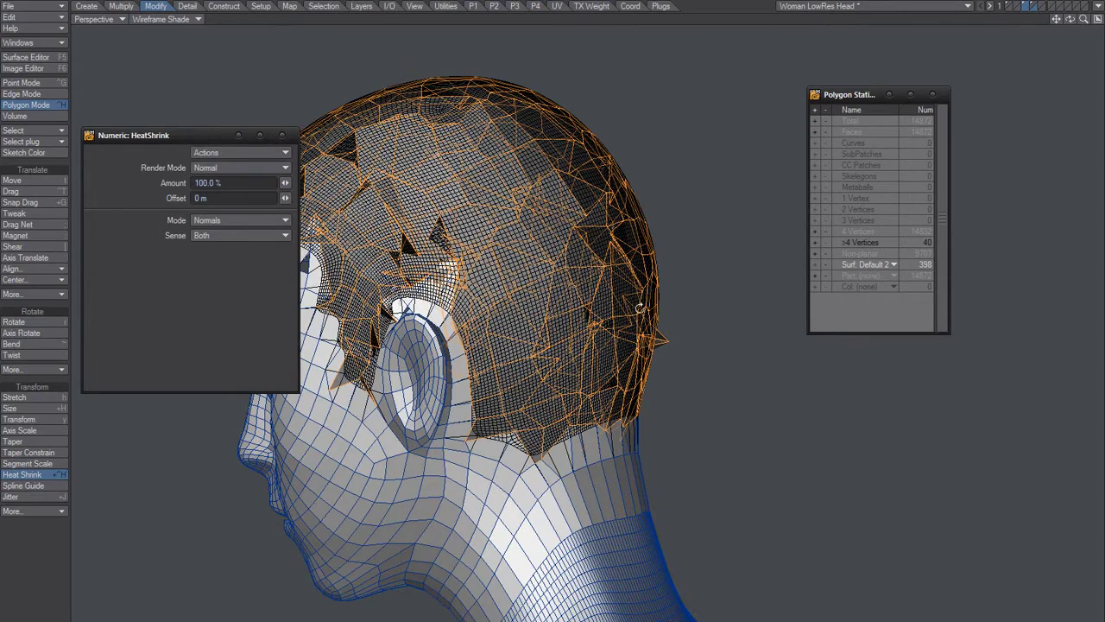
pyautogui.moveTo(638, 307)
pyautogui.mouseDown(button='middle')
pyautogui.moveTo(530, 447)
pyautogui.moveTo(553, 348)
pyautogui.moveTo(570, 352)
pyautogui.moveTo(572, 369)
pyautogui.mouseUp(button='middle')
pyautogui.moveTo(537, 410)
pyautogui.mouseDown(button='middle')
pyautogui.moveTo(594, 381)
pyautogui.moveTo(365, 393)
pyautogui.mouseUp(button='middle')
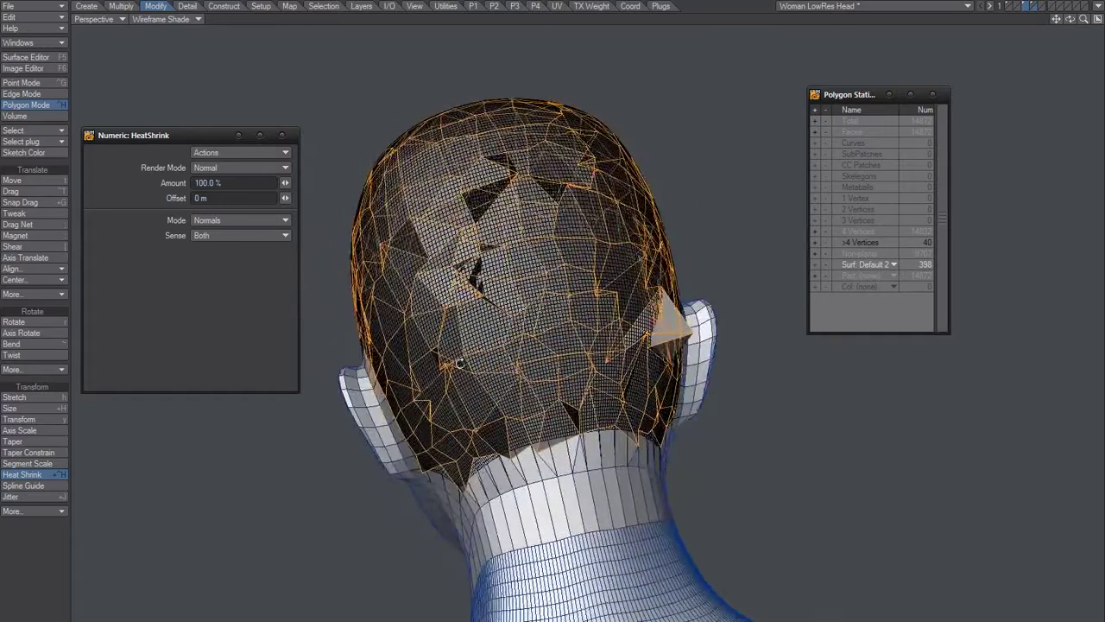
pyautogui.moveTo(366, 393)
pyautogui.mouseDown(button='middle')
pyautogui.moveTo(524, 365)
pyautogui.moveTo(447, 279)
pyautogui.mouseUp(button='middle')
pyautogui.press('space')
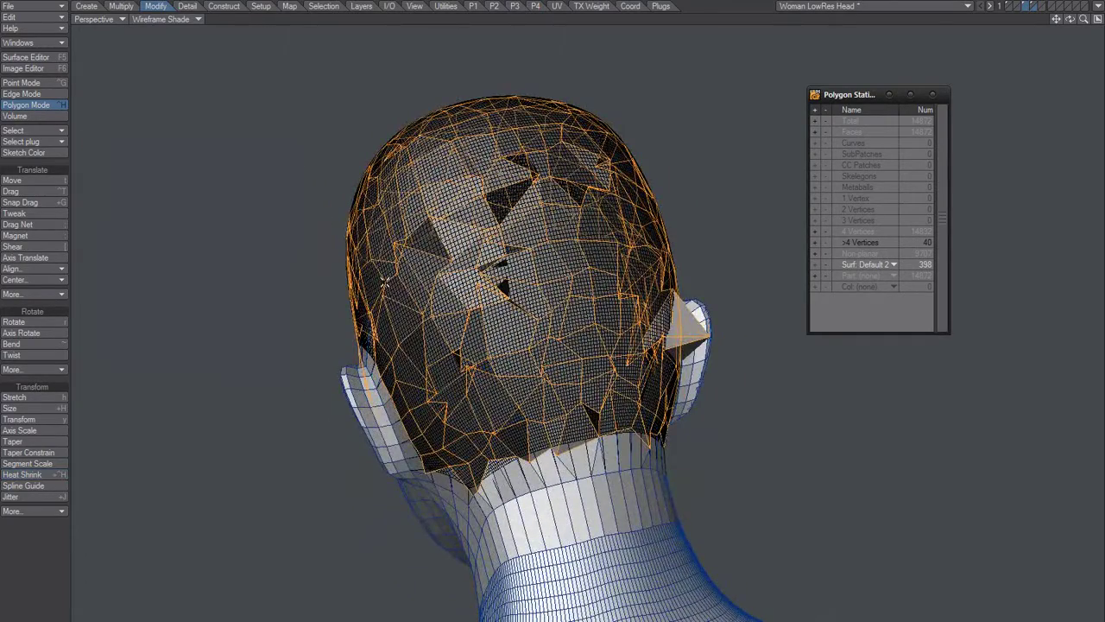
# Undo to the smooth scalp and jitter it again with a stronger range
pyautogui.hotkey('ctrl', 'z')
pyautogui.hotkey('ctrl', 'z')
pyautogui.hotkey('ctrl', 'z')
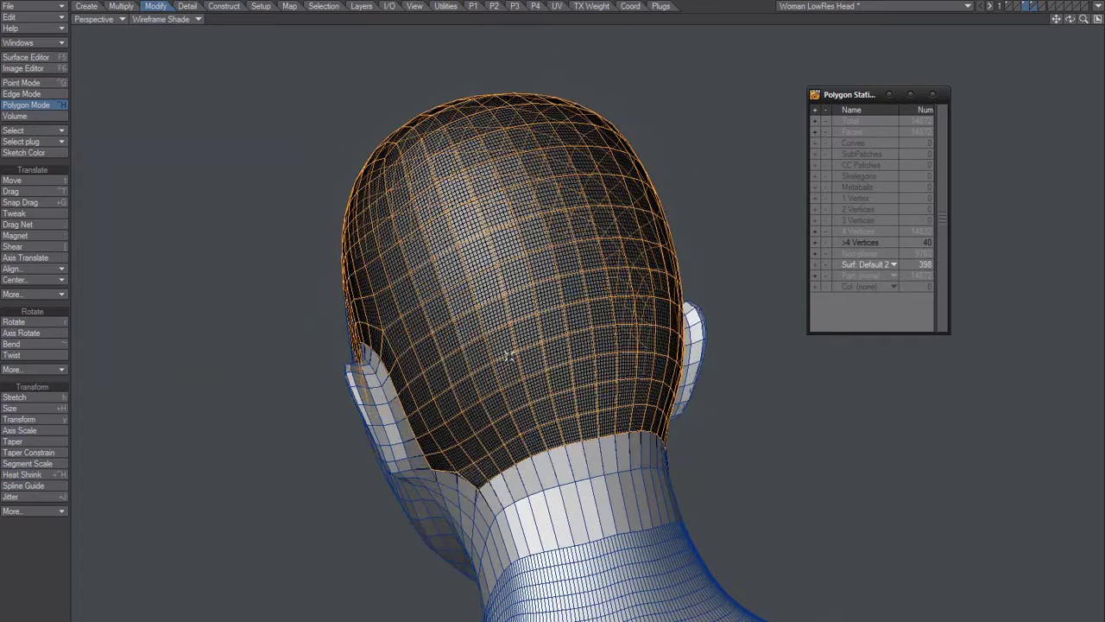
pyautogui.moveTo(492, 405); pyautogui.dragTo(511, 399, button='middle')
pyautogui.hotkey('shift', 'j')
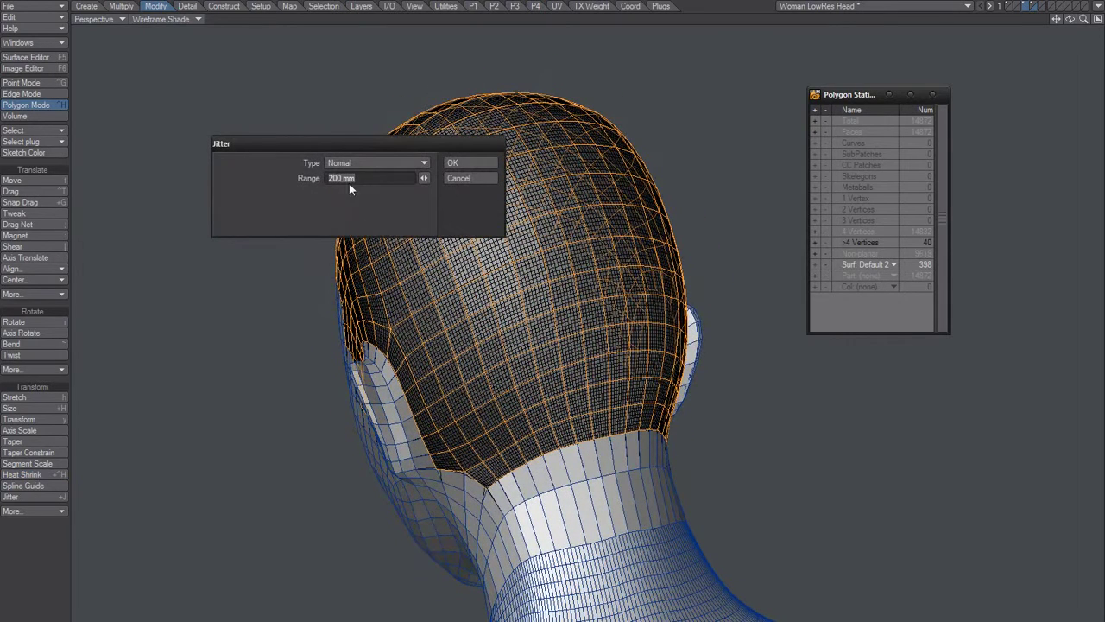
pyautogui.write('500')
pyautogui.press('Return')
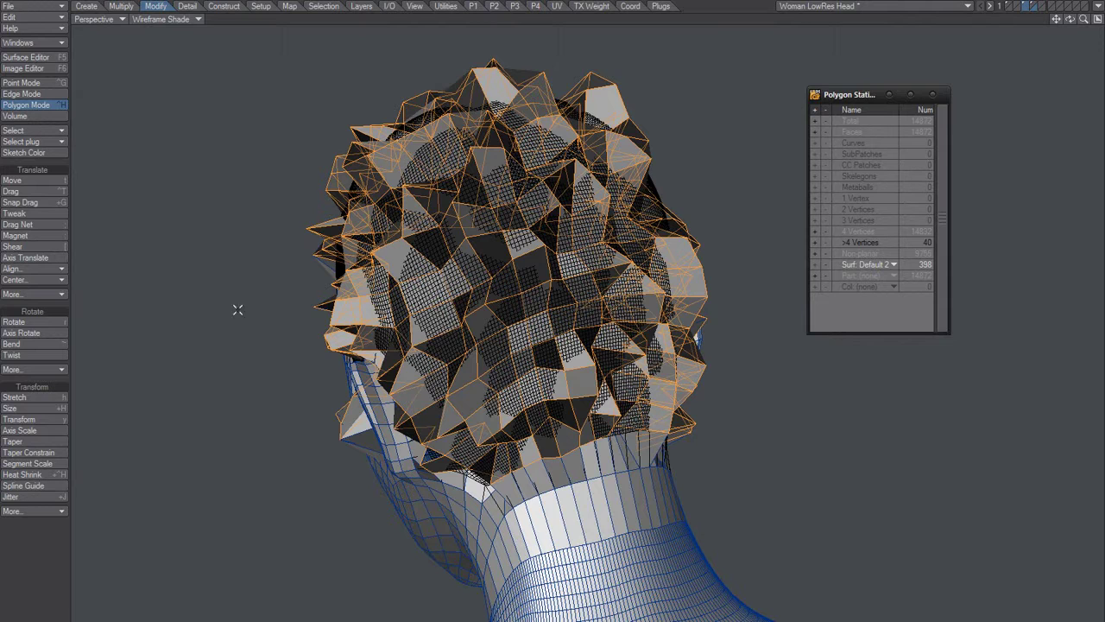
# Heat-shrink the re-jittered scalp at 100 % and view it from the back
pyautogui.hotkey('ctrl', 'shift', 'h')
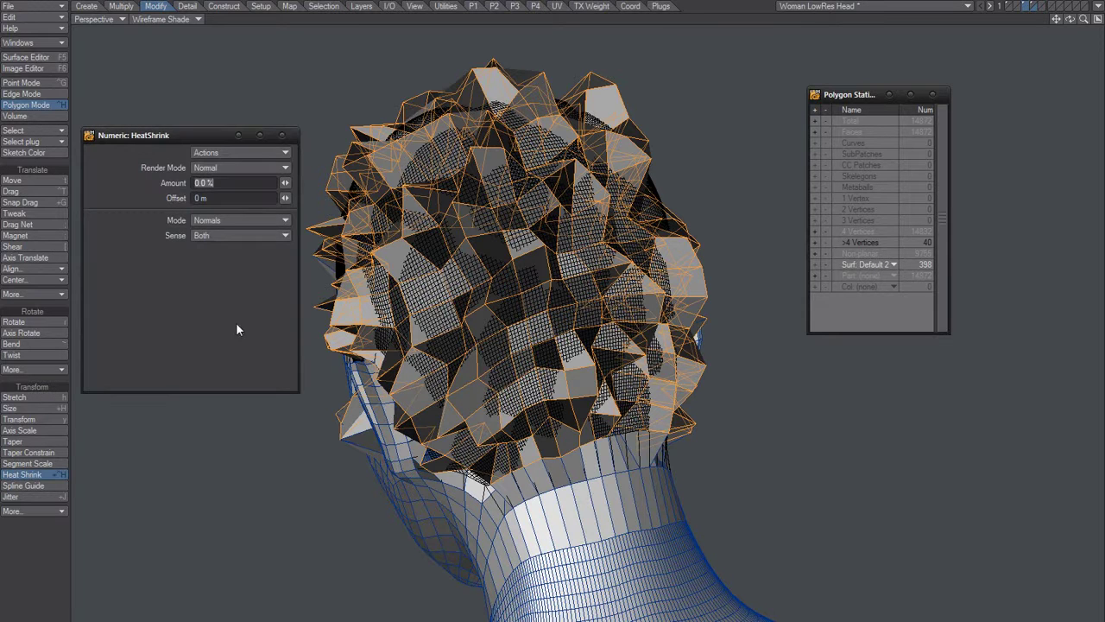
pyautogui.write('100')
pyautogui.press('Tab')
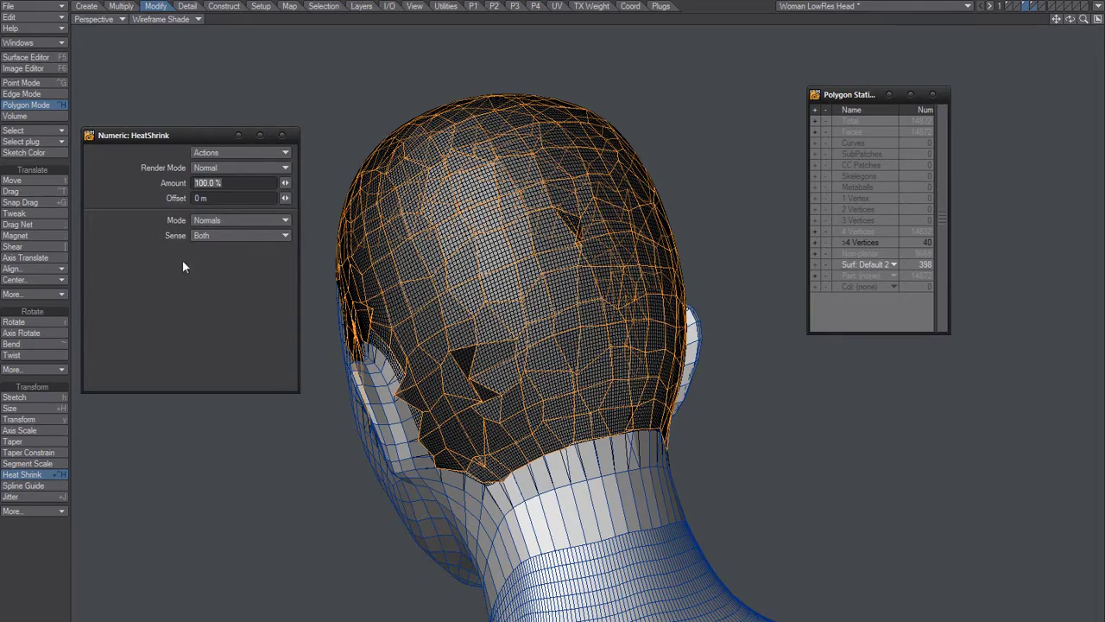
pyautogui.moveTo(530, 415)
pyautogui.keyDown('alt'); pyautogui.mouseDown()
pyautogui.moveTo(511, 385)
pyautogui.moveTo(515, 446)
pyautogui.mouseUp(); pyautogui.keyUp('alt')
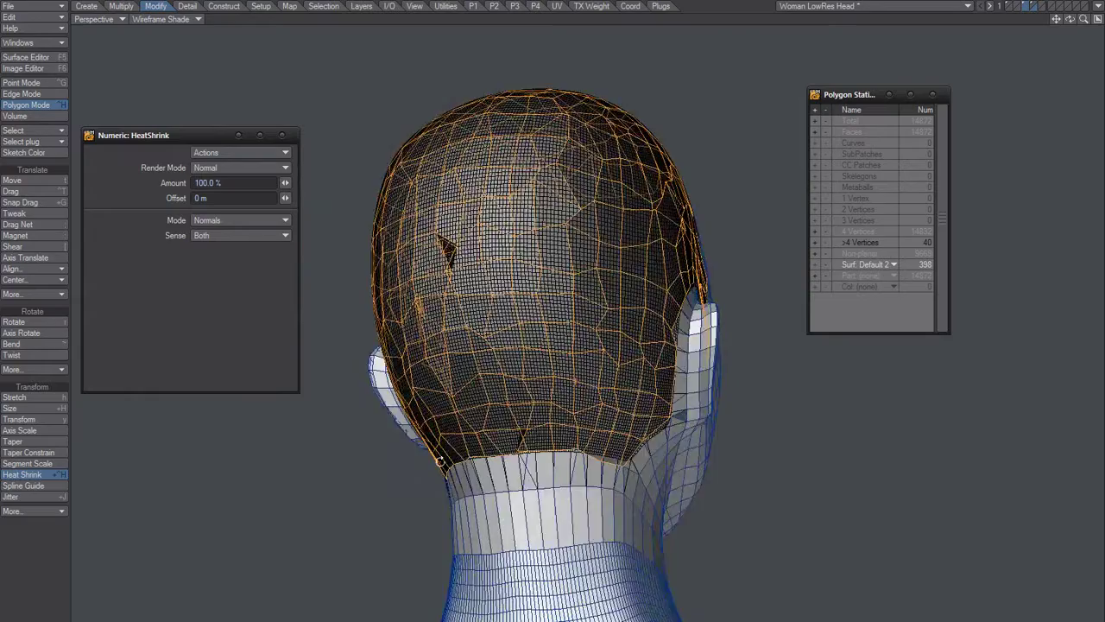
# Close the heat shrink settings and clear the polygon selection
pyautogui.moveTo(516, 446)
pyautogui.keyDown('alt'); pyautogui.mouseDown()
pyautogui.moveTo(362, 475)
pyautogui.moveTo(499, 370)
pyautogui.moveTo(409, 422)
pyautogui.moveTo(328, 434)
pyautogui.moveTo(488, 426)
pyautogui.moveTo(545, 487)
pyautogui.moveTo(545, 359)
pyautogui.moveTo(604, 390)
pyautogui.moveTo(593, 391)
pyautogui.moveTo(641, 397)
pyautogui.moveTo(570, 402)
pyautogui.moveTo(444, 384)
pyautogui.mouseUp(); pyautogui.keyUp('alt')
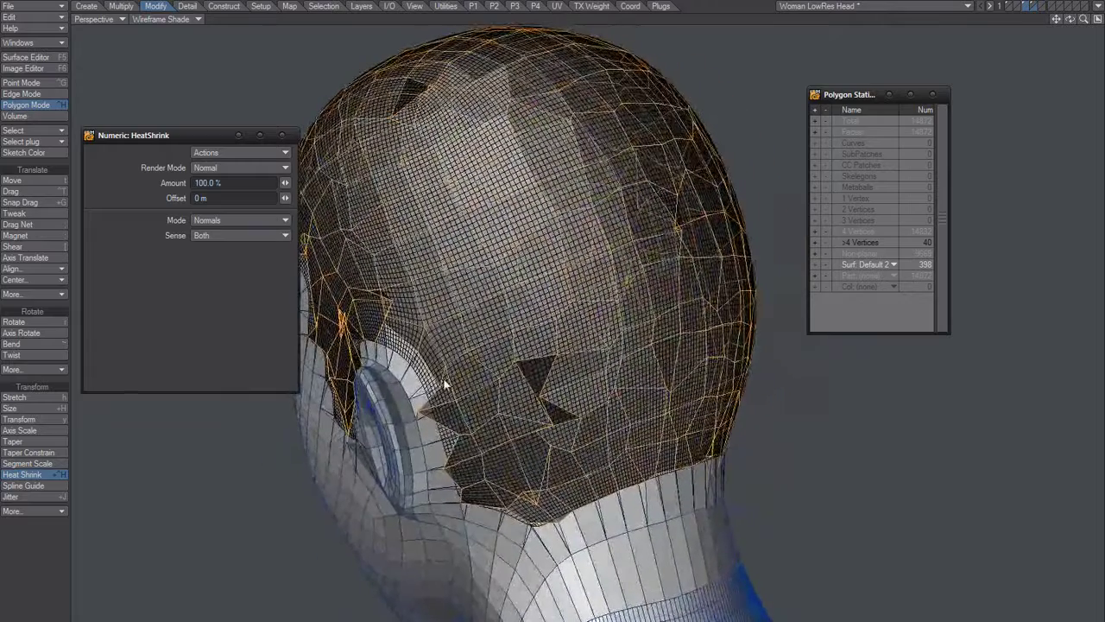
pyautogui.click(278, 135)
pyautogui.click(249, 343)
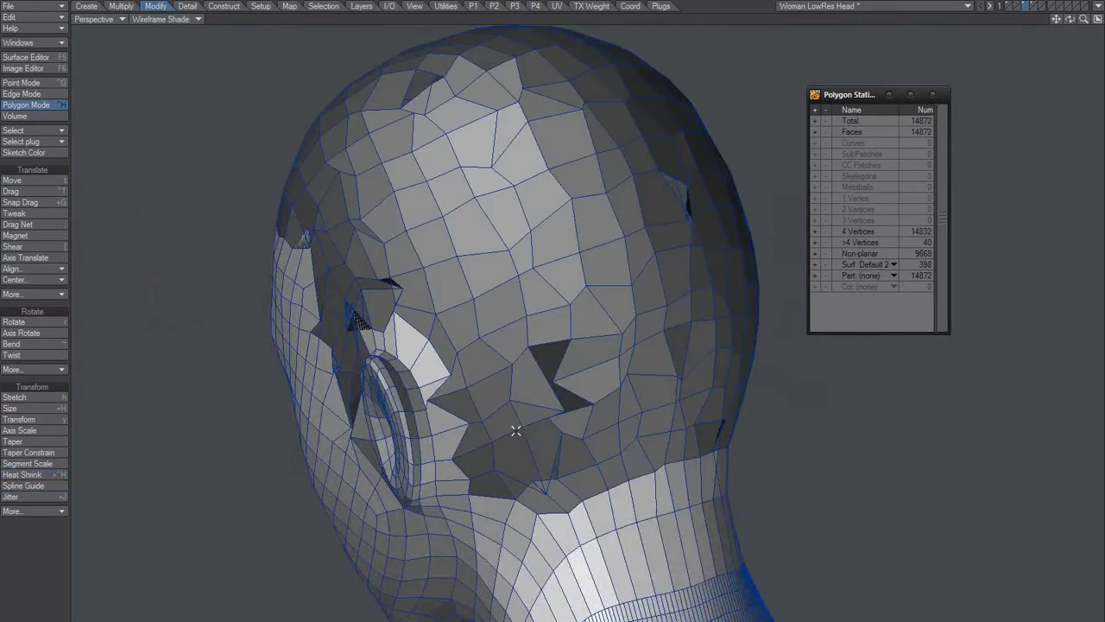
pyautogui.moveTo(518, 431)
pyautogui.keyDown('alt'); pyautogui.mouseDown()
pyautogui.moveTo(599, 486)
pyautogui.moveTo(671, 432)
pyautogui.moveTo(617, 393)
pyautogui.moveTo(523, 418)
pyautogui.mouseUp(); pyautogui.keyUp('alt')
# Switch to Point mode and orbit to the back and left side of the head
pyautogui.hotkey('ctrl', 'g')
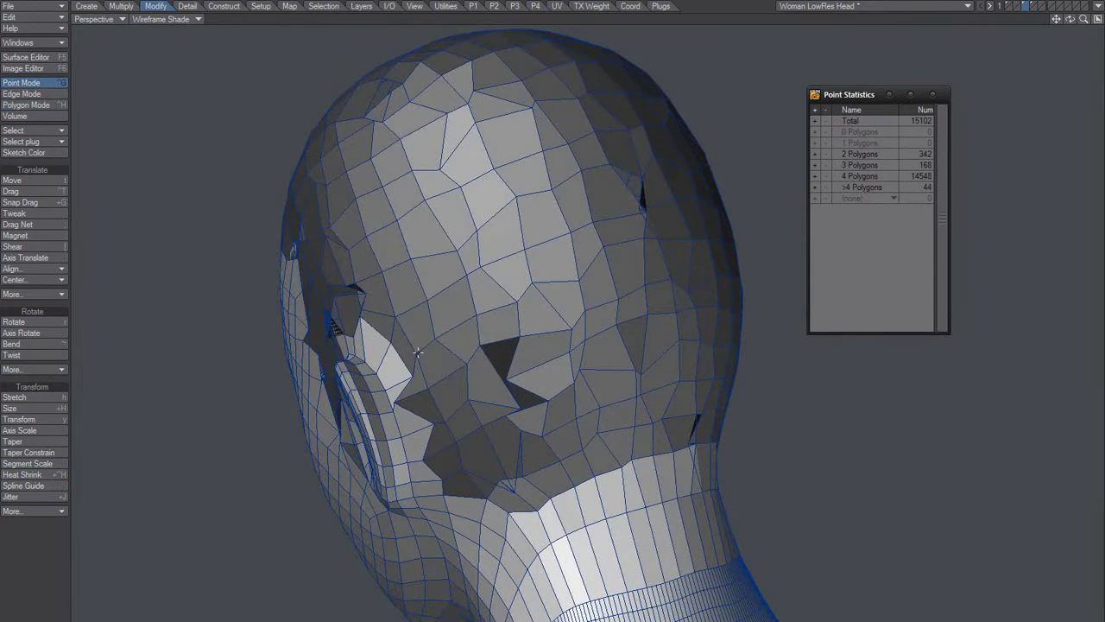
pyautogui.keyDown('alt'); pyautogui.moveTo(437, 291); pyautogui.dragTo(667, 294); pyautogui.keyUp('alt')
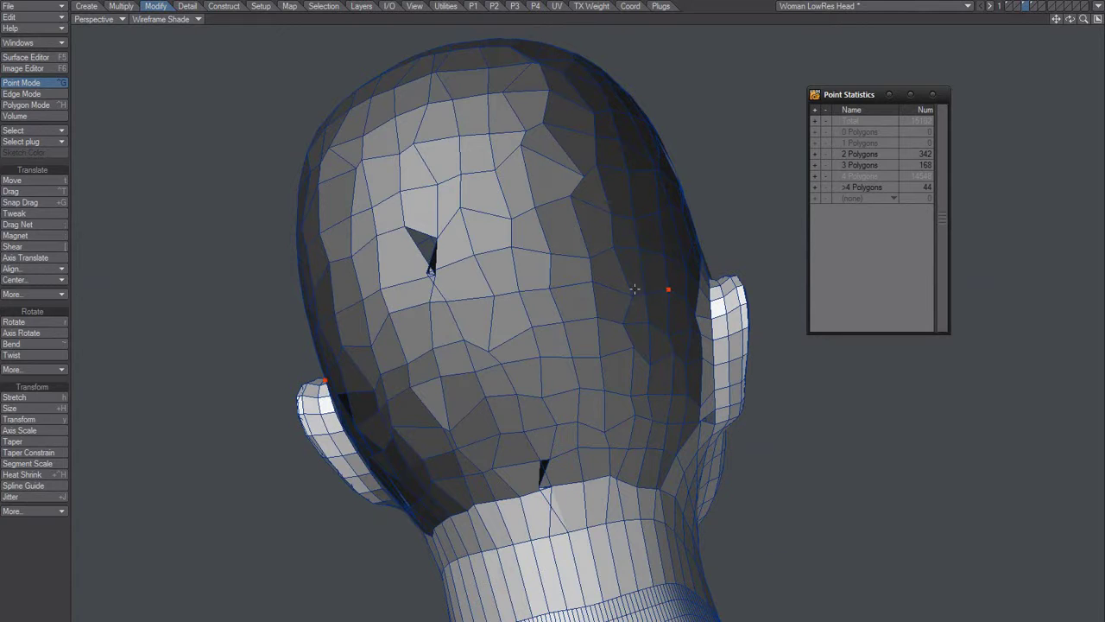
pyautogui.moveTo(527, 365)
pyautogui.keyDown('ctrl'); pyautogui.keyDown('alt'); pyautogui.mouseDown()
pyautogui.moveTo(553, 420)
pyautogui.moveTo(525, 306)
pyautogui.mouseUp(); pyautogui.keyUp('alt'); pyautogui.keyUp('ctrl')
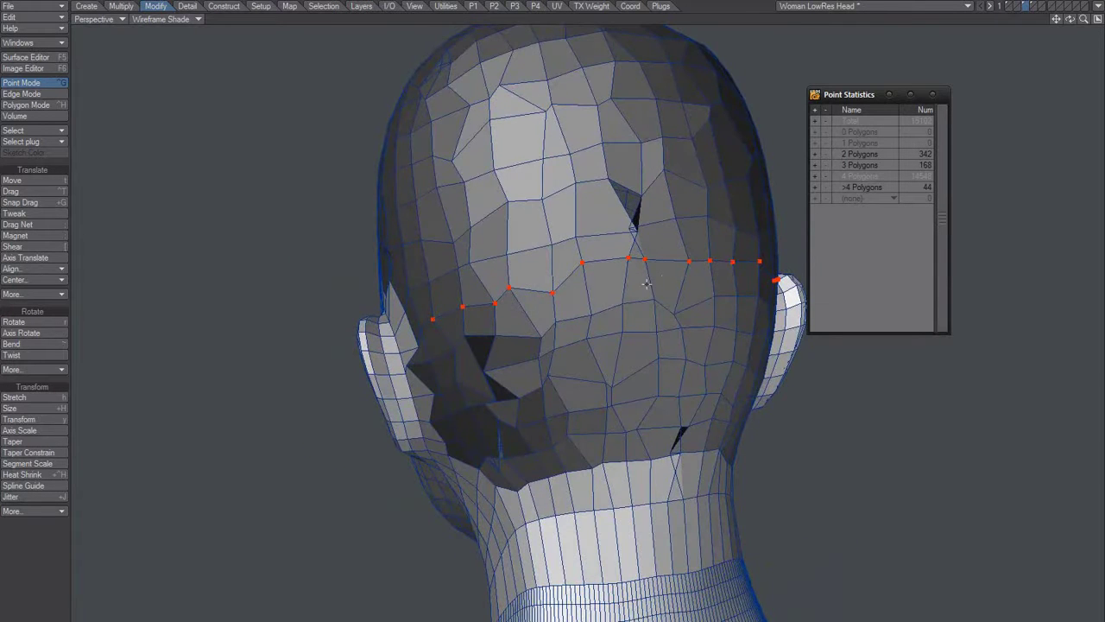
pyautogui.moveTo(682, 353)
pyautogui.keyDown('alt'); pyautogui.mouseDown()
pyautogui.moveTo(524, 402)
pyautogui.moveTo(447, 385)
pyautogui.moveTo(555, 403)
pyautogui.mouseUp(); pyautogui.keyUp('alt')
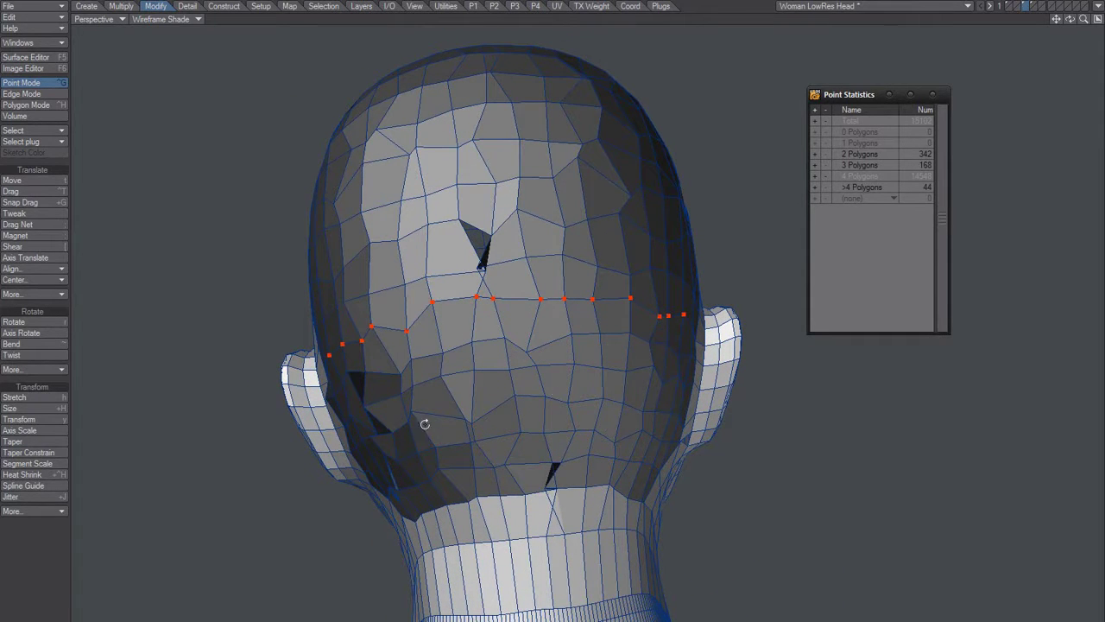
pyautogui.moveTo(424, 424)
pyautogui.keyDown('alt'); pyautogui.mouseDown()
pyautogui.moveTo(523, 449)
pyautogui.moveTo(605, 434)
pyautogui.moveTo(538, 461)
pyautogui.moveTo(527, 378)
pyautogui.mouseUp(); pyautogui.keyUp('alt')
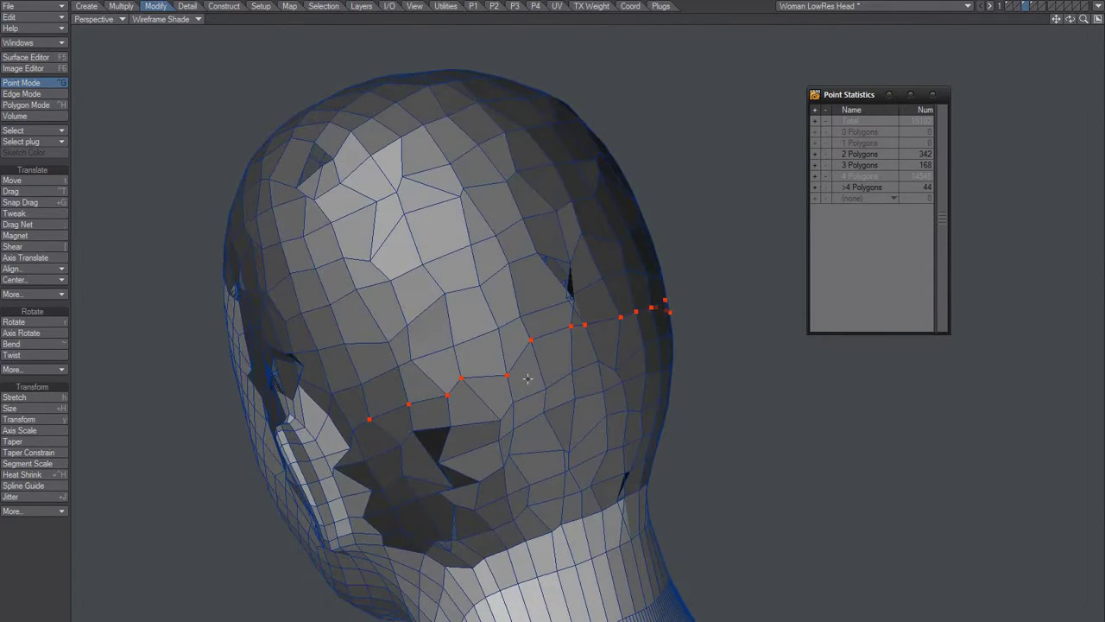
# Relax the point at the torn gap with RT Smooth at about 28 iterations
pyautogui.press('/')
pyautogui.keyDown('alt'); pyautogui.moveTo(580, 320); pyautogui.dragTo(589, 308); pyautogui.keyUp('alt')
pyautogui.moveTo(594, 250); pyautogui.dragTo(594, 256, button='right')
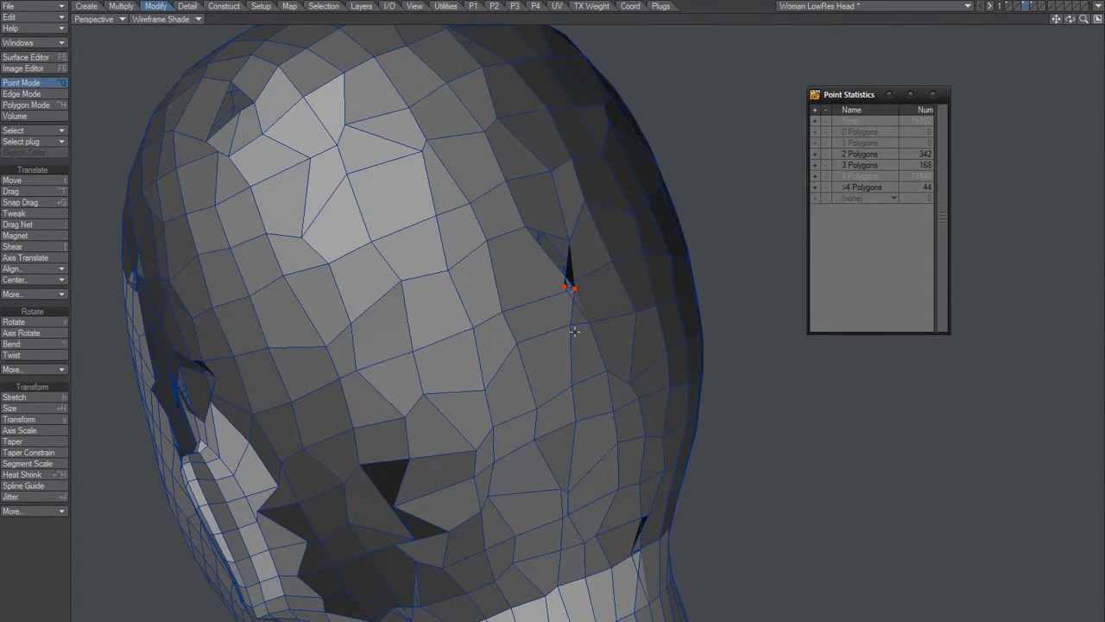
pyautogui.hotkey('shift', 'w')
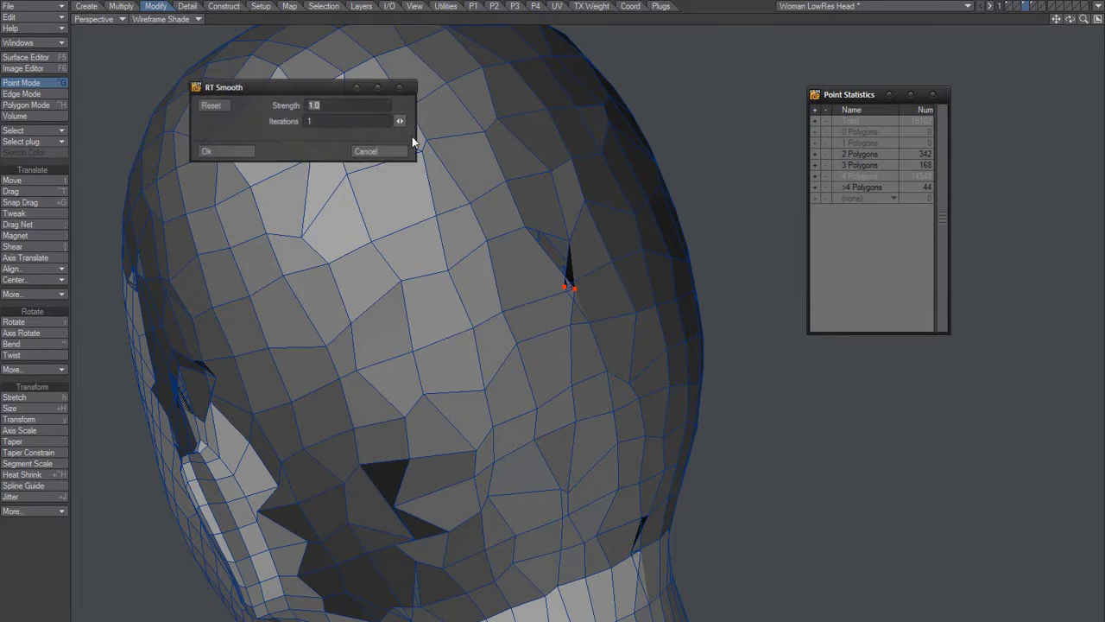
pyautogui.press('Tab')
pyautogui.write('28')
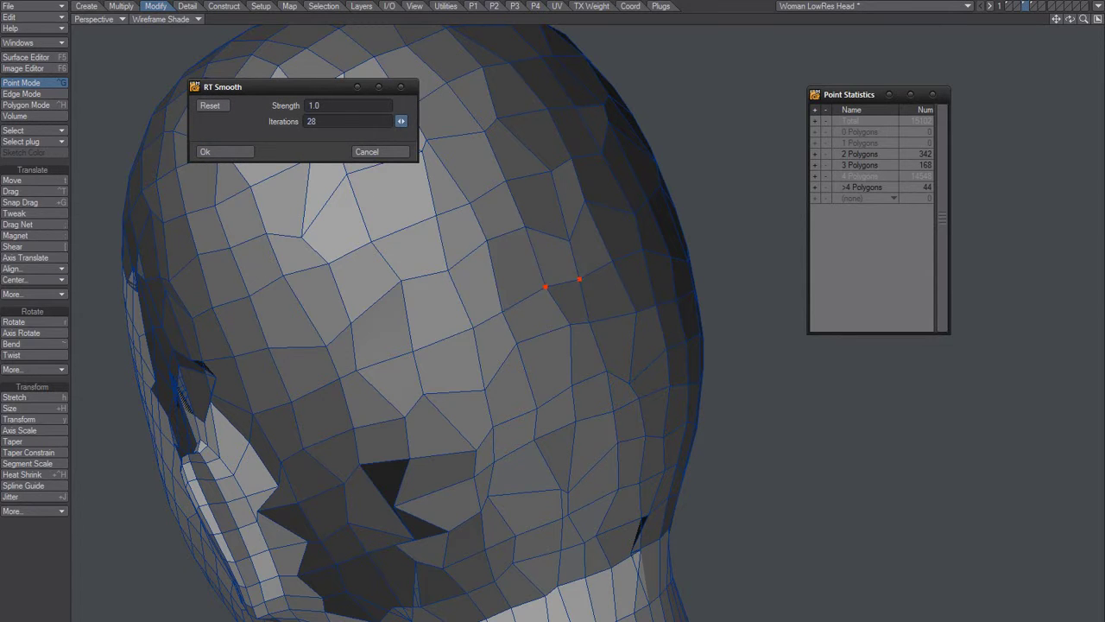
pyautogui.moveTo(400, 121); pyautogui.dragTo(394, 121)
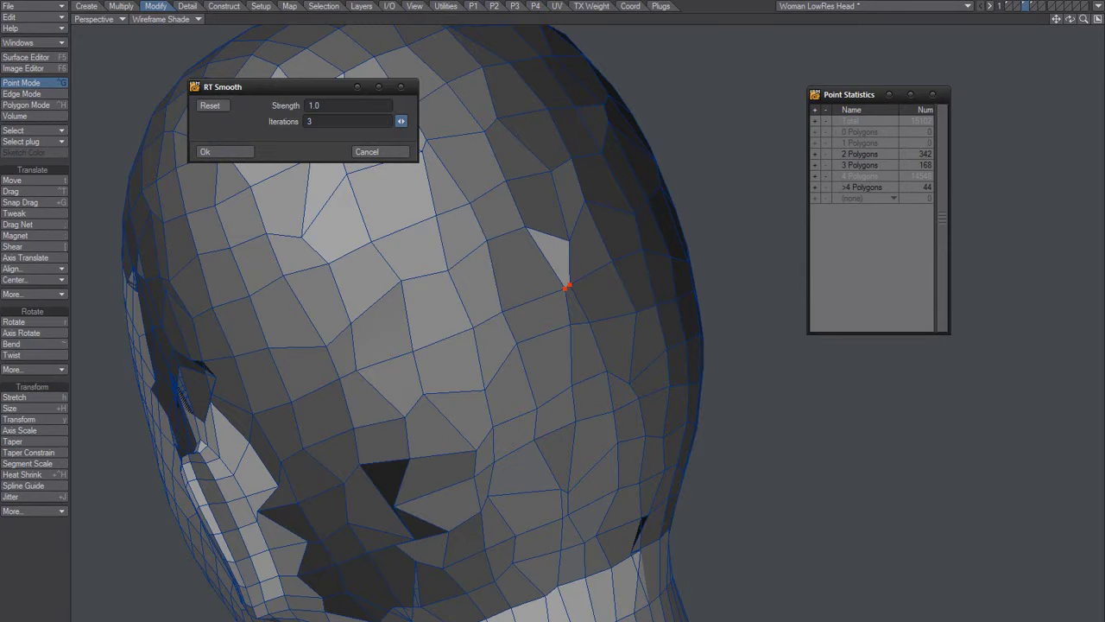
pyautogui.click(224, 152)
# RT Smooth another point on the crown, then return to Polygon mode
pyautogui.press('/')
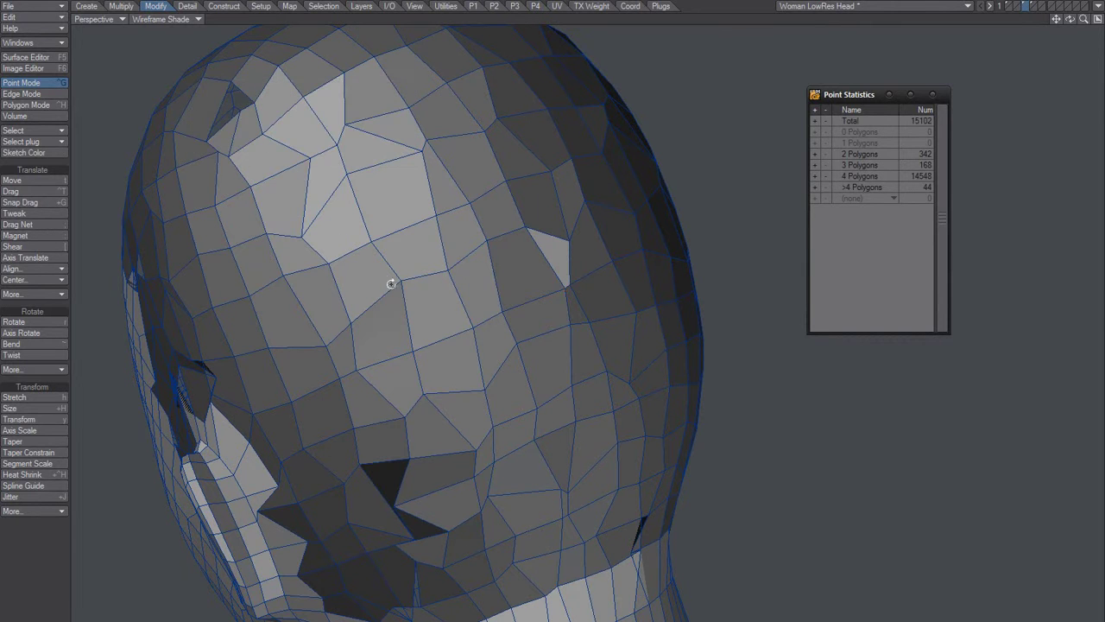
pyautogui.scroll(-5, 391, 283)
pyautogui.moveTo(346, 239)
pyautogui.keyDown('alt'); pyautogui.mouseDown()
pyautogui.moveTo(392, 370)
pyautogui.moveTo(452, 337)
pyautogui.mouseUp(); pyautogui.keyUp('alt')
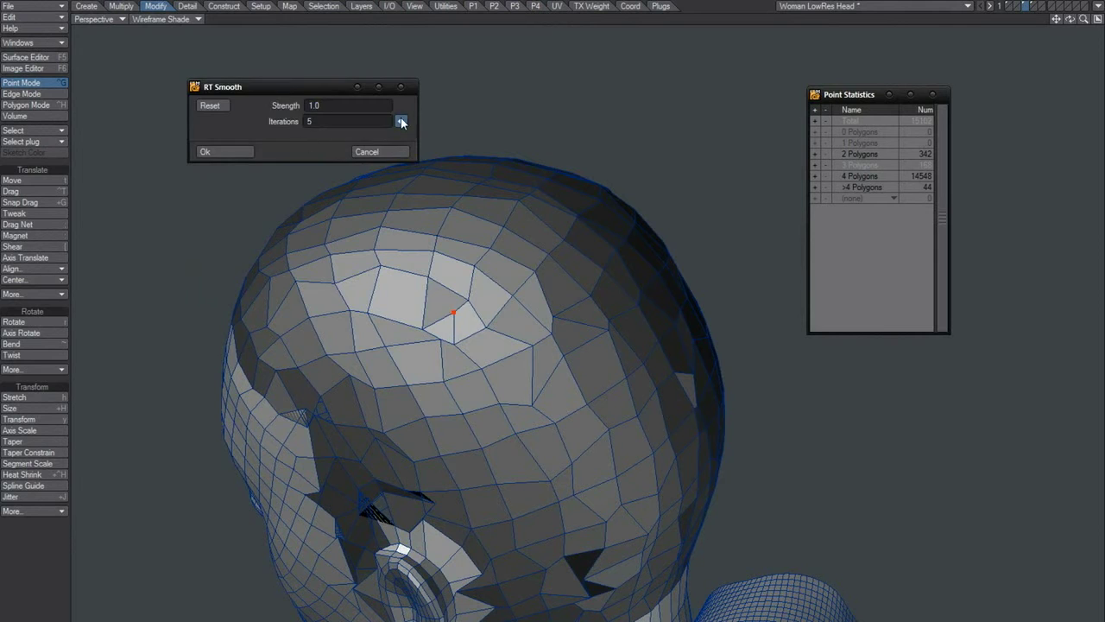
pyautogui.click(225, 151)
pyautogui.hotkey('ctrl', 'h')
# RT Smooth the two small sliver triangles near the ear
pyautogui.keyDown('alt'); pyautogui.moveTo(484, 371); pyautogui.dragTo(499, 349); pyautogui.keyUp('alt')
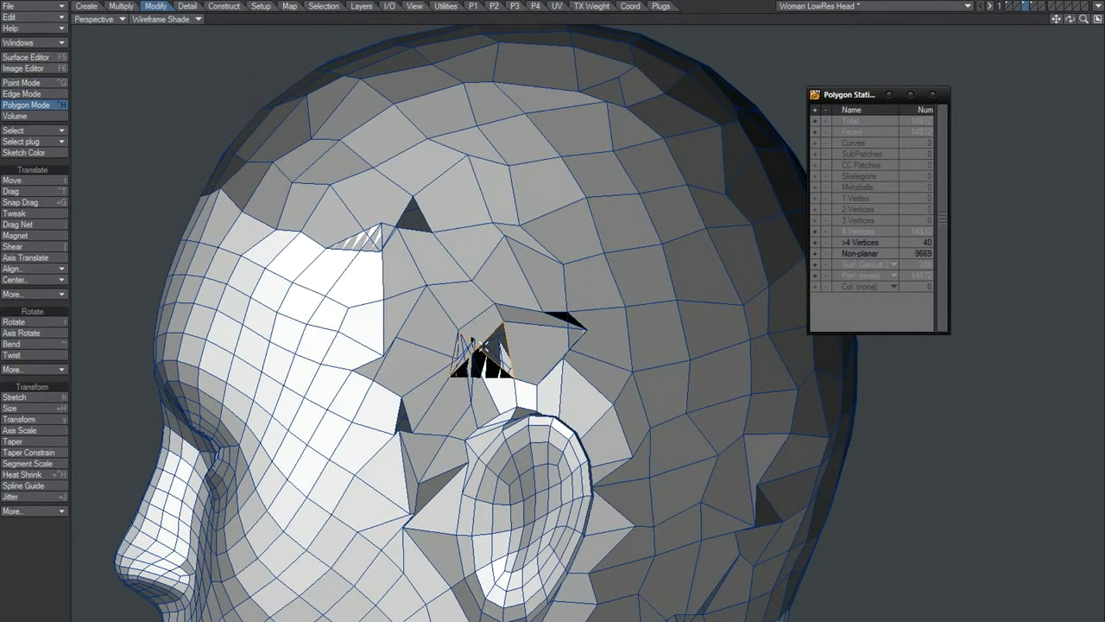
pyautogui.hotkey('shift', 'd')
pyautogui.click(464, 341)
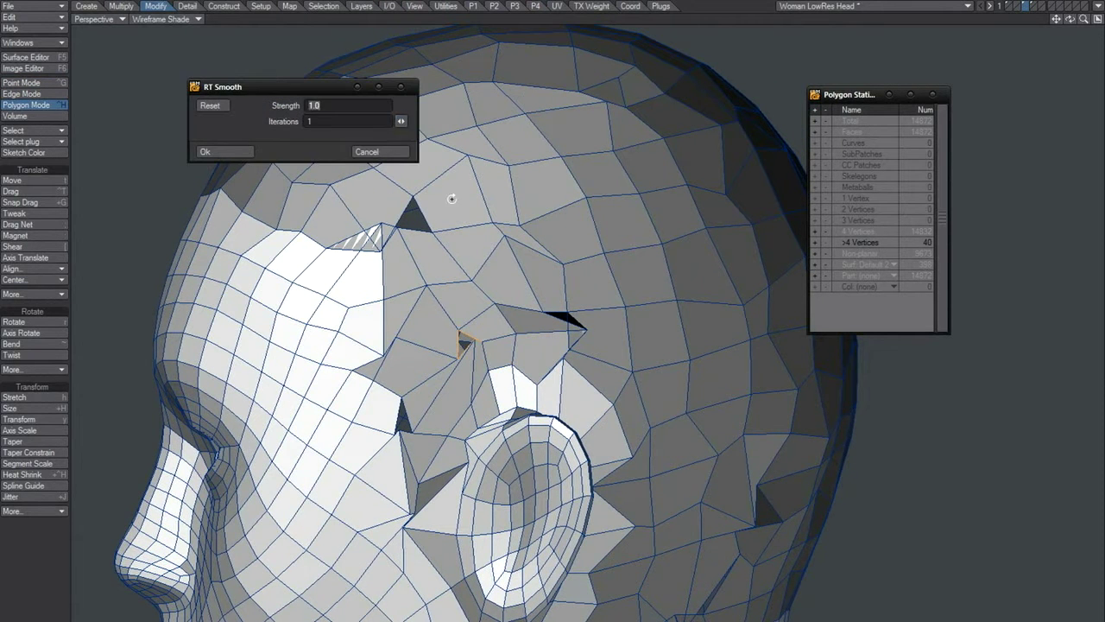
pyautogui.press('Return')
pyautogui.click(404, 399)
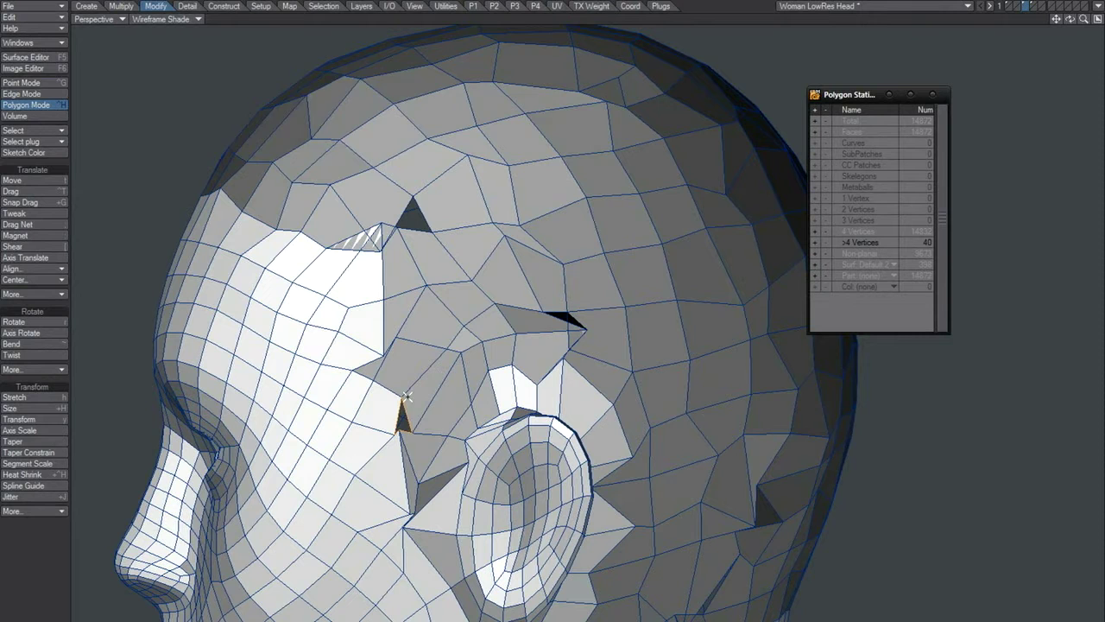
pyautogui.hotkey('shift', 'd')
pyautogui.press('Return')
# Smooth the spiky temple triangle and its neighbouring quad, the quad at 9 iterations
pyautogui.click(411, 217)
pyautogui.hotkey('shift', 'd')
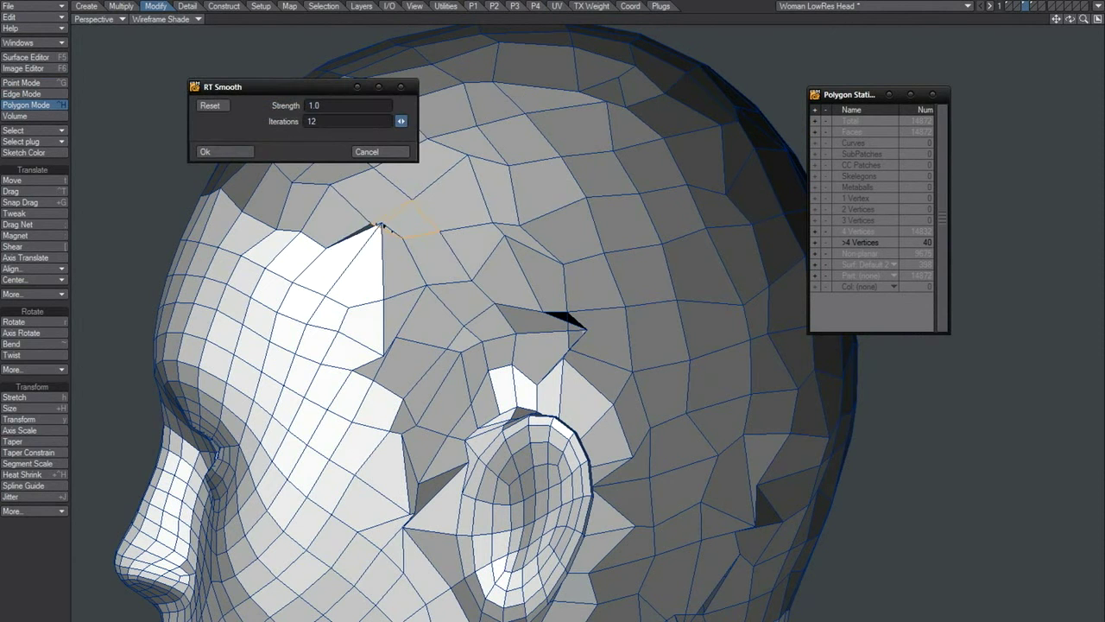
pyautogui.write('1')
pyautogui.press('Return')
pyautogui.click(363, 238)
pyautogui.hotkey('shift', 'd')
pyautogui.write('1')
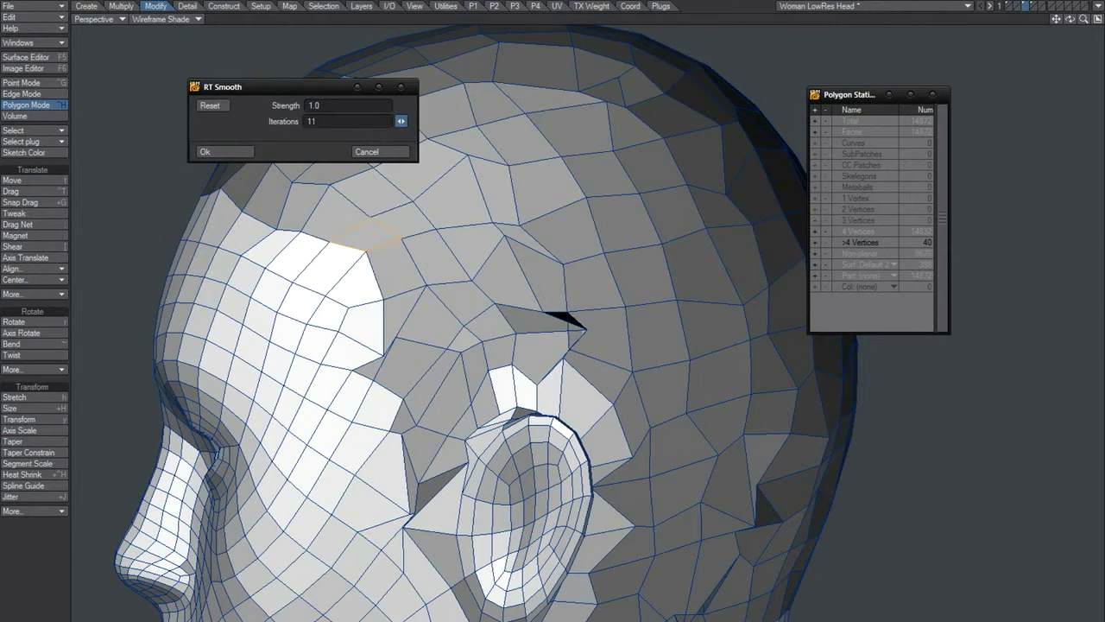
pyautogui.write('9')
pyautogui.press('Return')
# Smooth the polygon beside the gap above the ear twice
pyautogui.click(559, 321)
pyautogui.hotkey('shift', 'd')
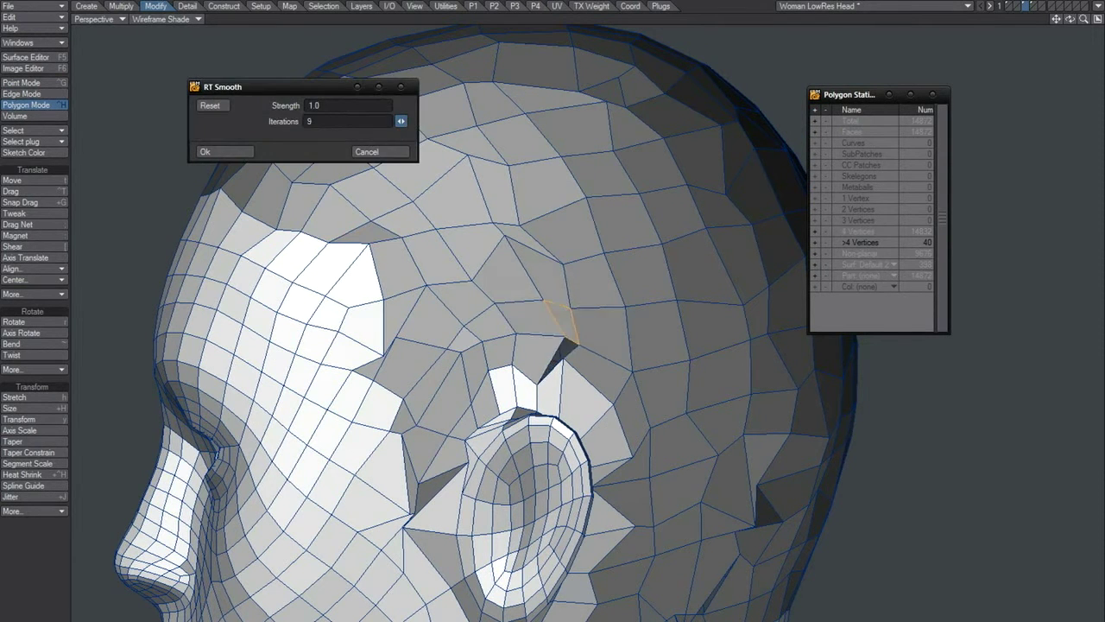
pyautogui.moveTo(401, 121); pyautogui.dragTo(405, 121)
pyautogui.press('Return')
pyautogui.hotkey('shift', 'd')
pyautogui.keyDown('alt'); pyautogui.moveTo(552, 349); pyautogui.dragTo(369, 293); pyautogui.keyUp('alt')
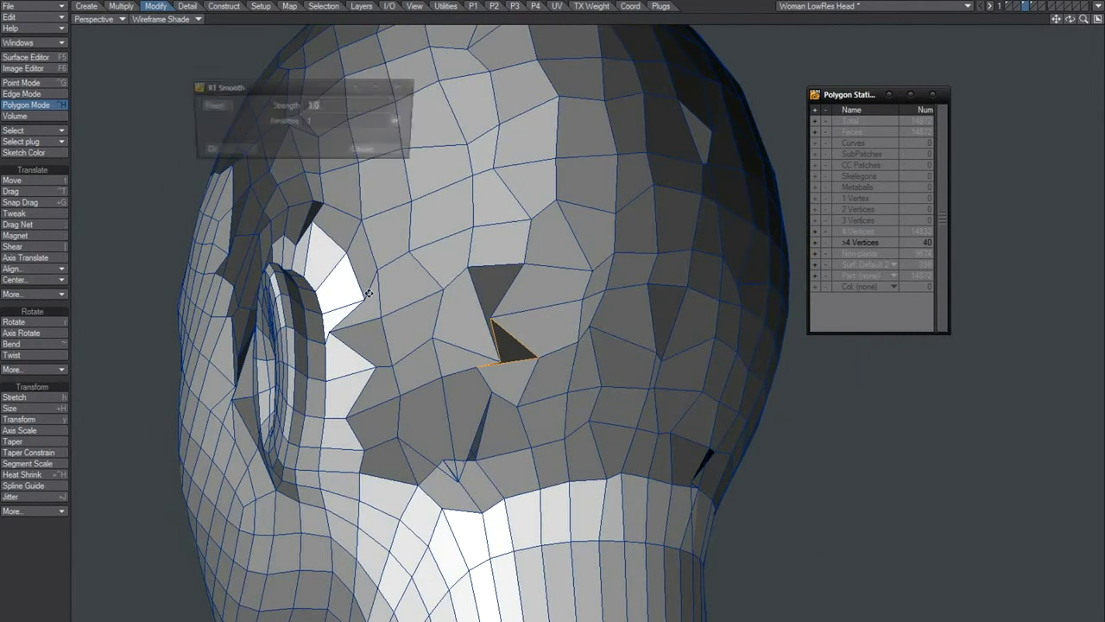
pyautogui.press('Return')
# Smooth the thin sliver polygon behind the ear twice with RT Smooth
pyautogui.click(468, 436)
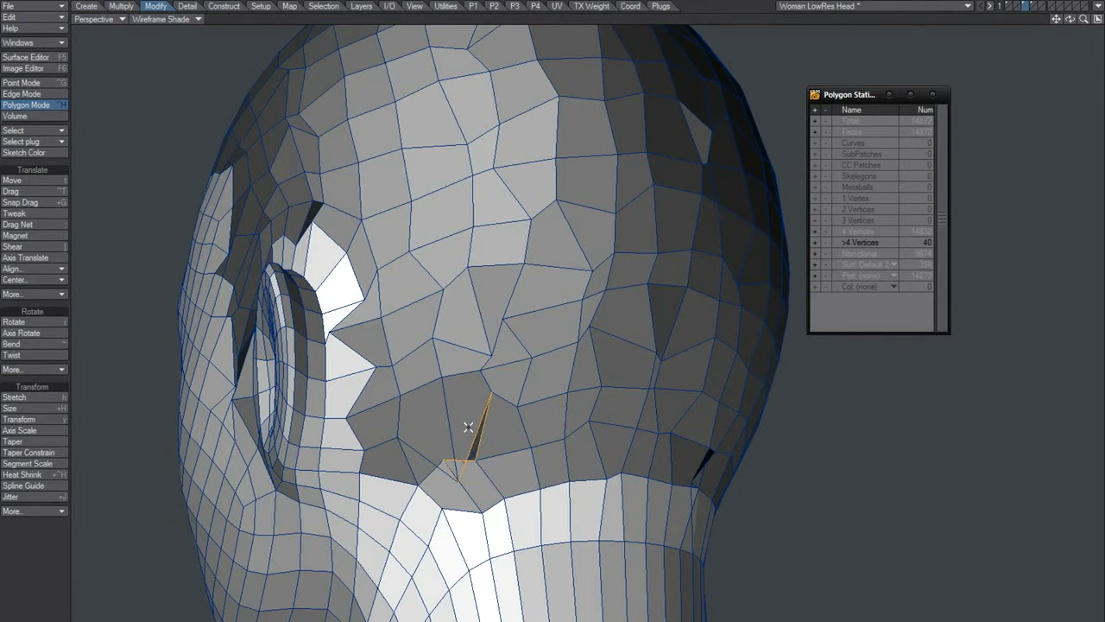
pyautogui.hotkey('shift', 's')
pyautogui.click(465, 181)
pyautogui.hotkey('shift', 'd')
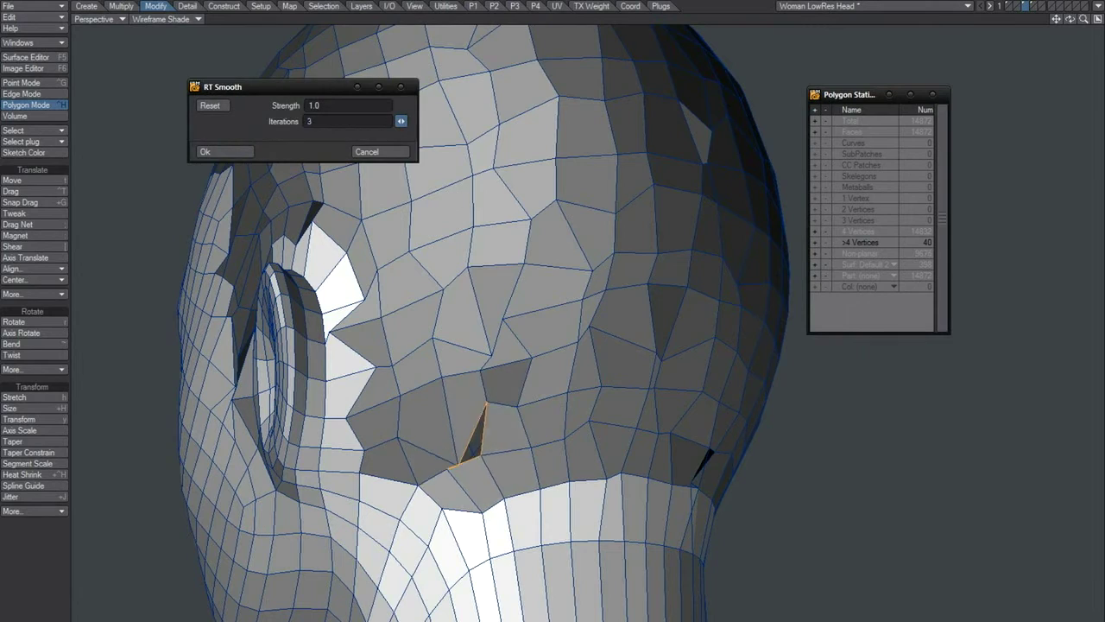
pyautogui.press('Return')
pyautogui.moveTo(471, 281)
pyautogui.keyDown('alt'); pyautogui.mouseDown()
pyautogui.moveTo(452, 403)
pyautogui.moveTo(493, 314)
pyautogui.moveTo(365, 404)
pyautogui.moveTo(406, 371)
pyautogui.mouseUp(); pyautogui.keyUp('alt')
pyautogui.hotkey('shift', 'd')
pyautogui.press('Return')
# Apply RT Smooth repeatedly to the current selection, then once more after deselecting
pyautogui.hotkey('shift', 'd')
pyautogui.write('1')
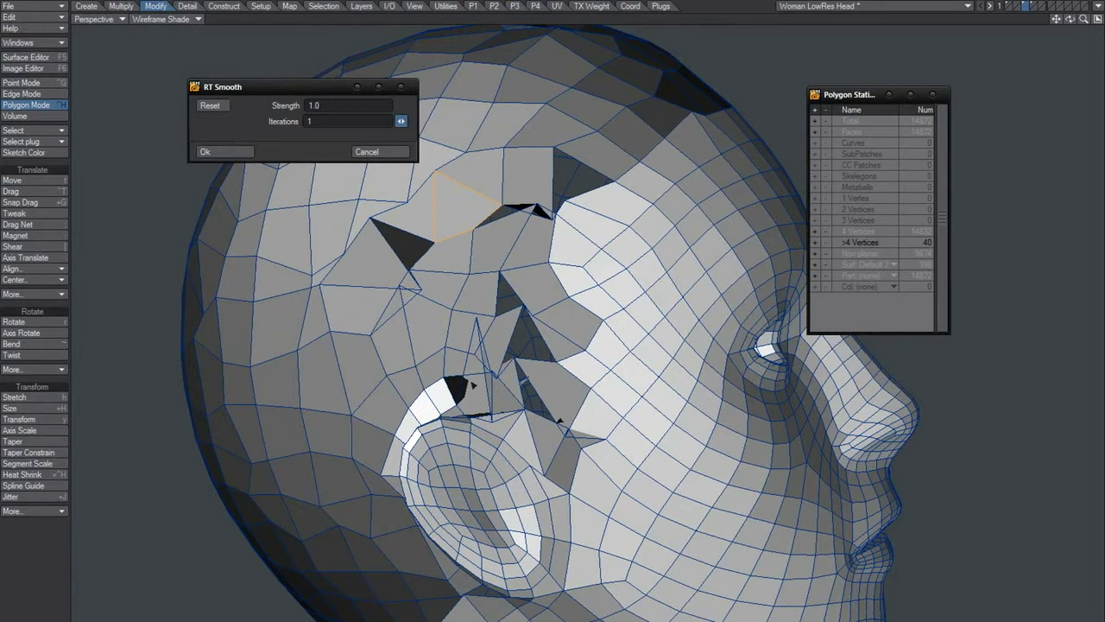
pyautogui.press('Return')
pyautogui.hotkey('shift', 'd')
pyautogui.press('Return')
pyautogui.press('/')
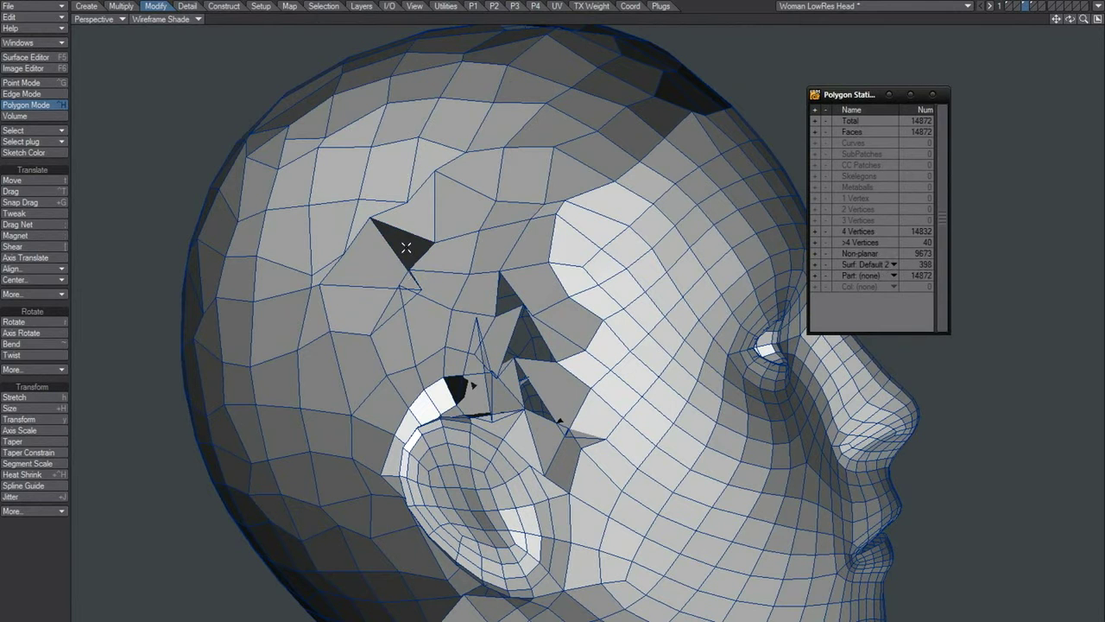
pyautogui.hotkey('shift', 'd')
pyautogui.press('Return')
# Smooth the dark triangle above the ear and the gap polygon at 100 iterations
pyautogui.click(513, 304)
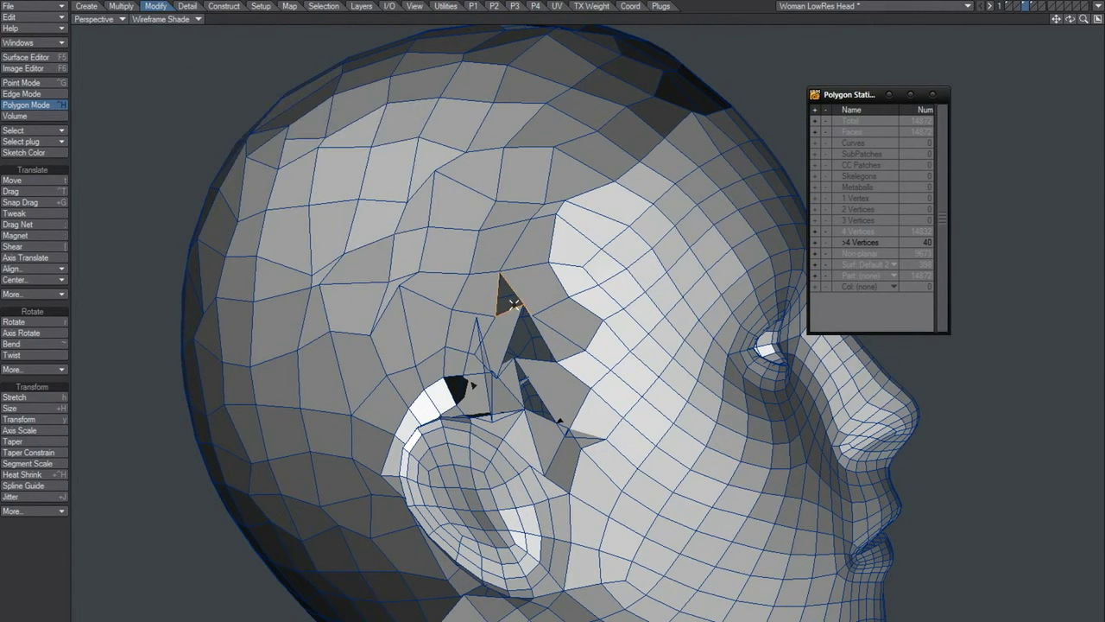
pyautogui.hotkey('shift', 'd')
pyautogui.press('Return')
pyautogui.hotkey('shift', 'd')
pyautogui.click(473, 373)
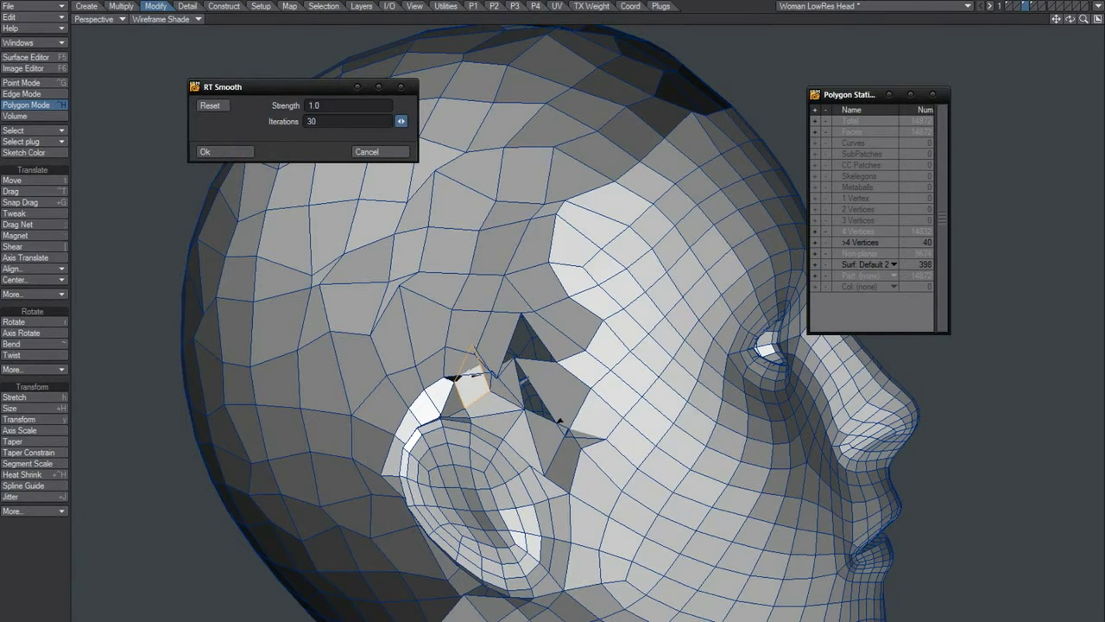
pyautogui.write('100')
pyautogui.press('Return')
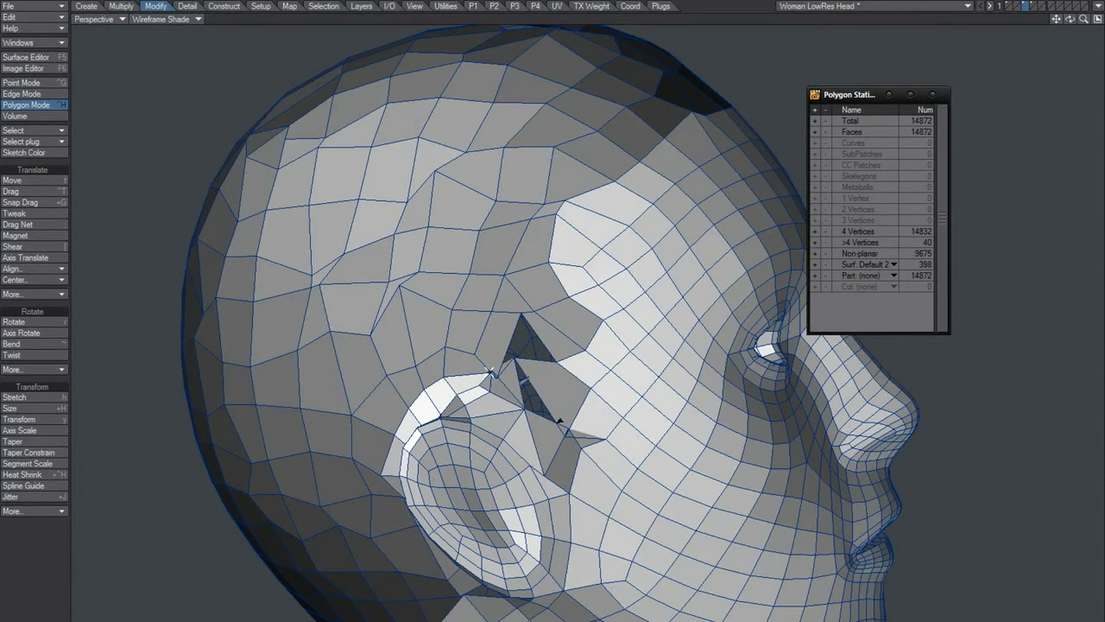
# Smooth the polygon at the hole above the ear and the triangle before the ear
pyautogui.click(490, 370)
pyautogui.hotkey('shift', 'd')
pyautogui.press('Return')
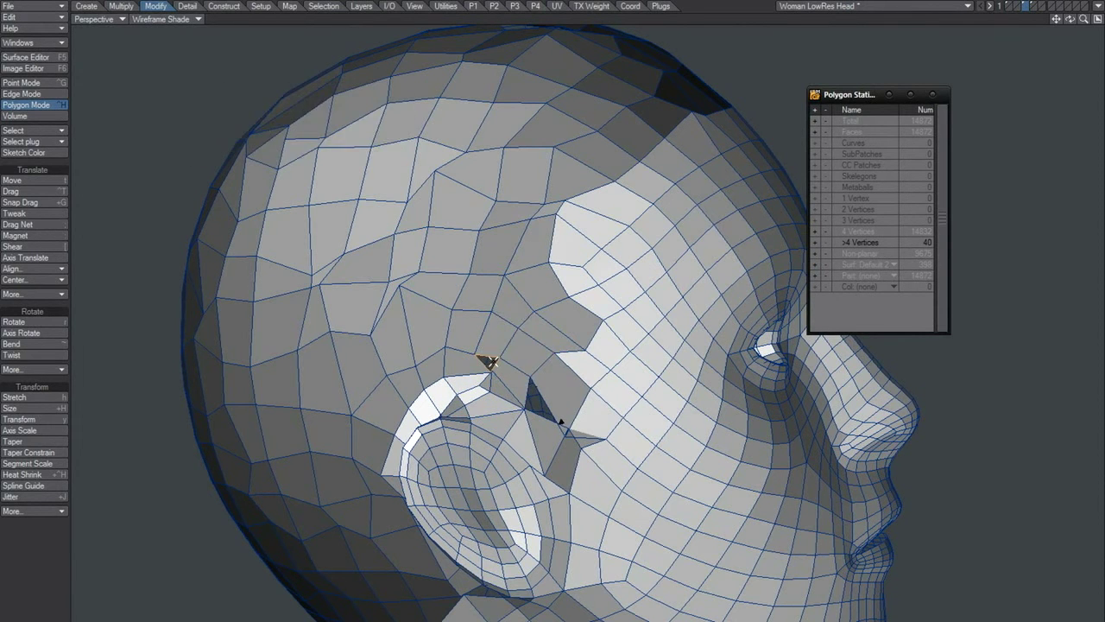
pyautogui.hotkey('shift', 'd')
pyautogui.press('Return')
pyautogui.click(559, 420)
pyautogui.hotkey('shift', 'd')
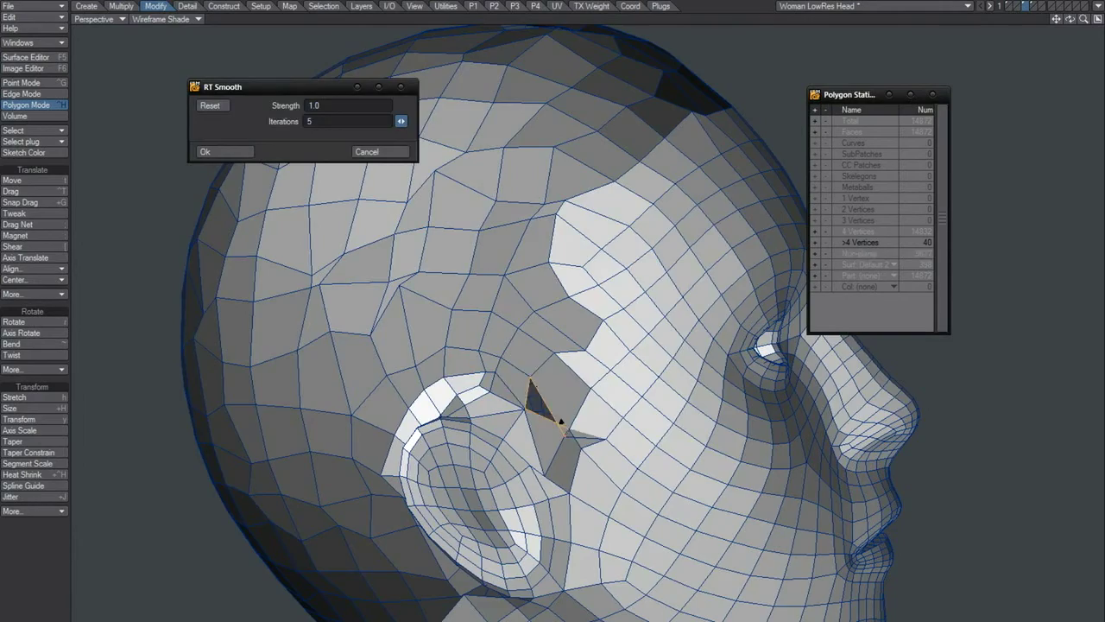
pyautogui.click(234, 151)
# RT Smooth the points at the back of the head, then return to Polygon mode
pyautogui.moveTo(518, 302)
pyautogui.keyDown('alt'); pyautogui.mouseDown()
pyautogui.moveTo(645, 299)
pyautogui.moveTo(535, 363)
pyautogui.mouseUp(); pyautogui.keyUp('alt')
pyautogui.hotkey('ctrl', 'g')
pyautogui.hotkey('shift', 'd')
pyautogui.press('Return')
pyautogui.moveTo(497, 397)
pyautogui.keyDown('alt'); pyautogui.mouseDown()
pyautogui.moveTo(439, 446)
pyautogui.moveTo(456, 437)
pyautogui.moveTo(688, 461)
pyautogui.moveTo(505, 375)
pyautogui.moveTo(544, 385)
pyautogui.mouseUp(); pyautogui.keyUp('alt')
pyautogui.hotkey('ctrl', 'h')
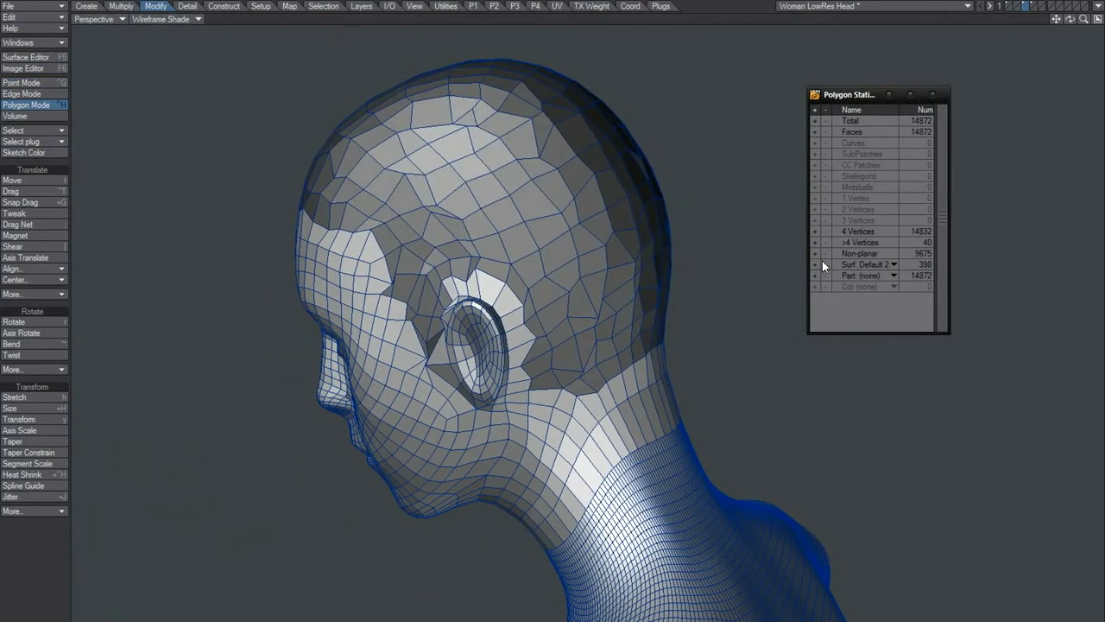
# Select the scalp polygons, show Smooth Shade, and enable Smoothing in the Surface Editor
pyautogui.click(823, 262)
pyautogui.hotkey('ctrl', 'g')
pyautogui.click(164, 19)
pyautogui.click(173, 86)
pyautogui.press('F5')
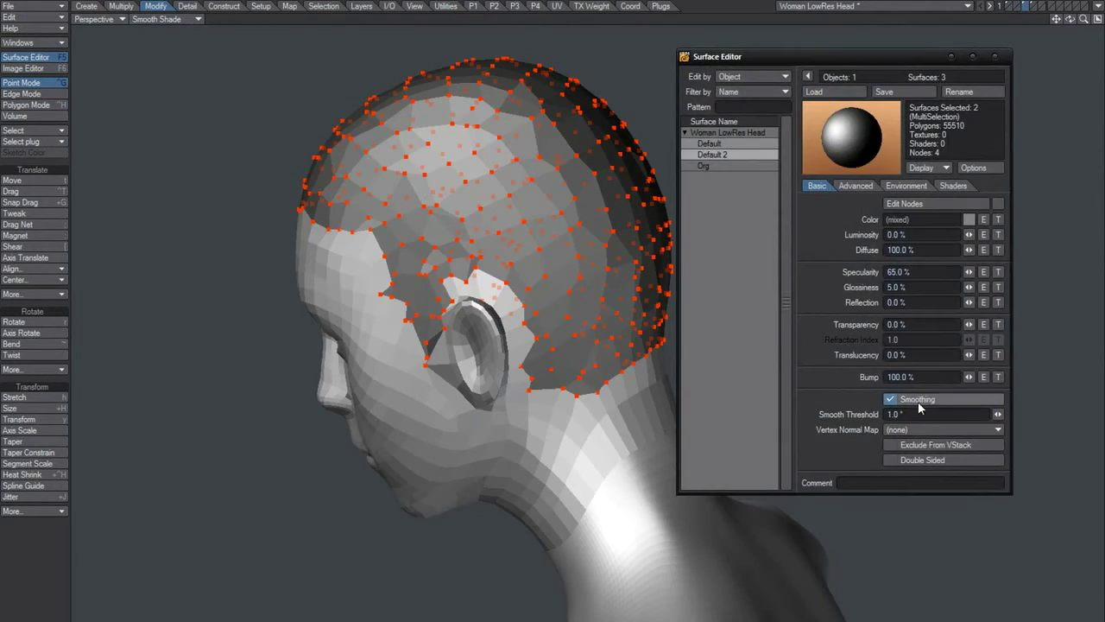
pyautogui.click(783, 398)
pyautogui.click(997, 59)
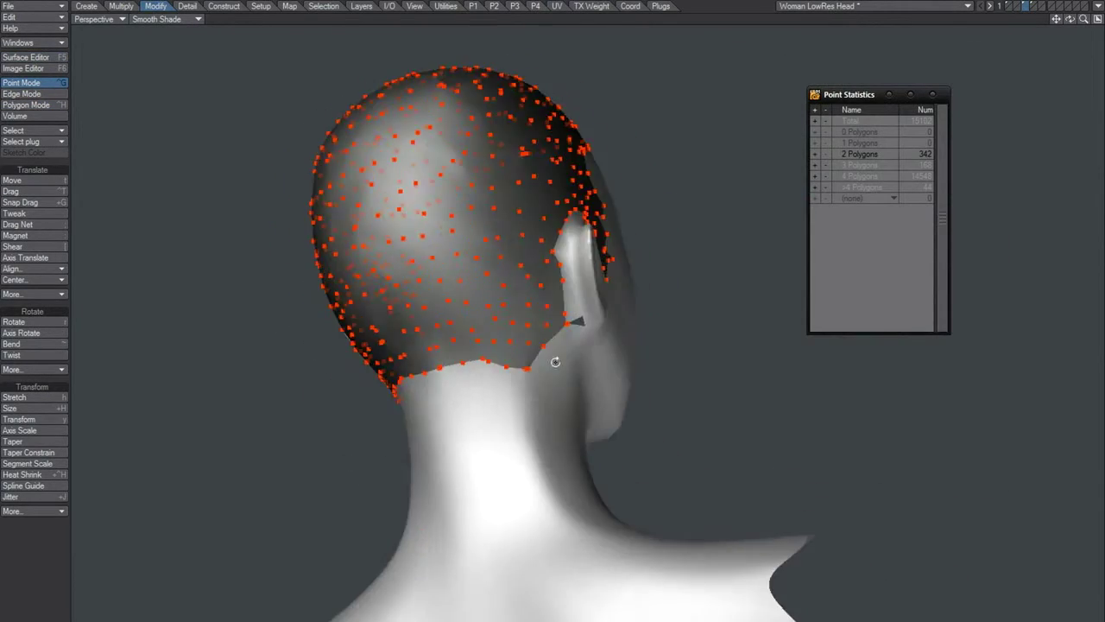